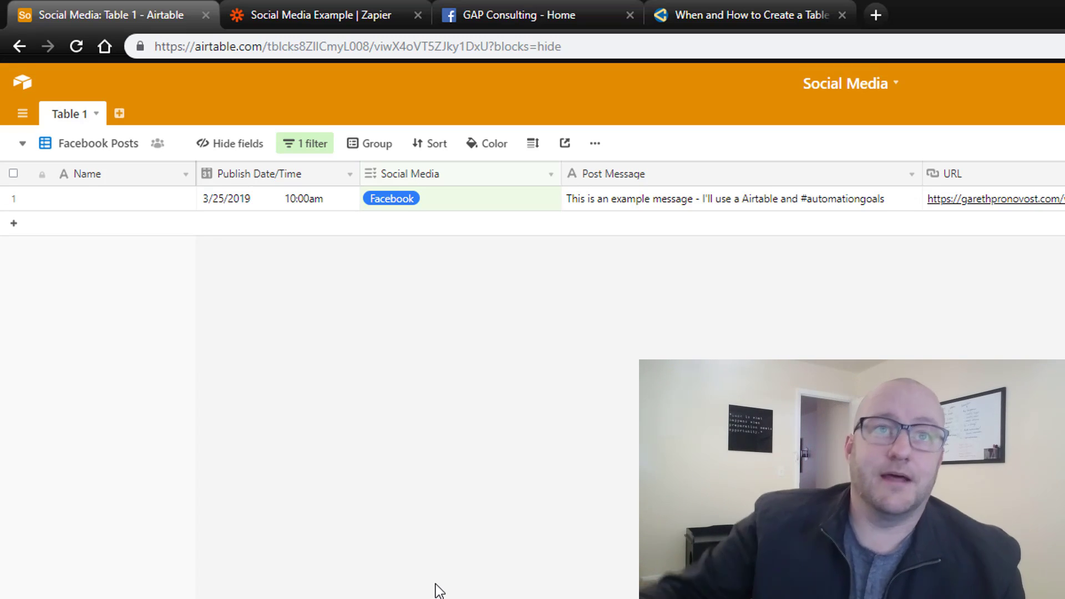
Step: Inspect the first record's cells, then open the Social Media field's type settings
{"action": "left_click", "coordinate": [146, 199]}
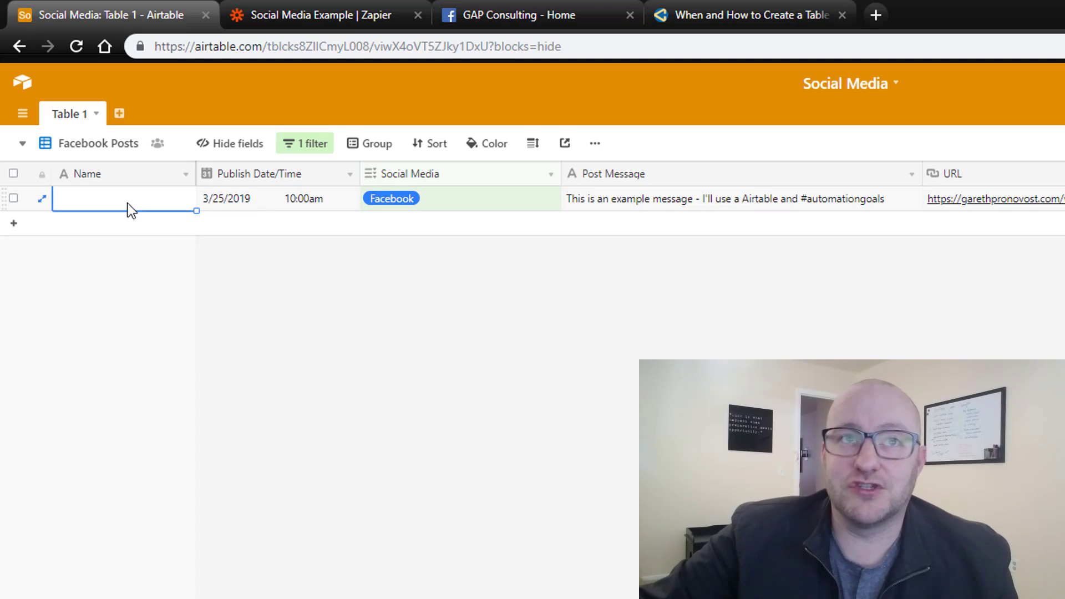
{"action": "left_click", "coordinate": [305, 271]}
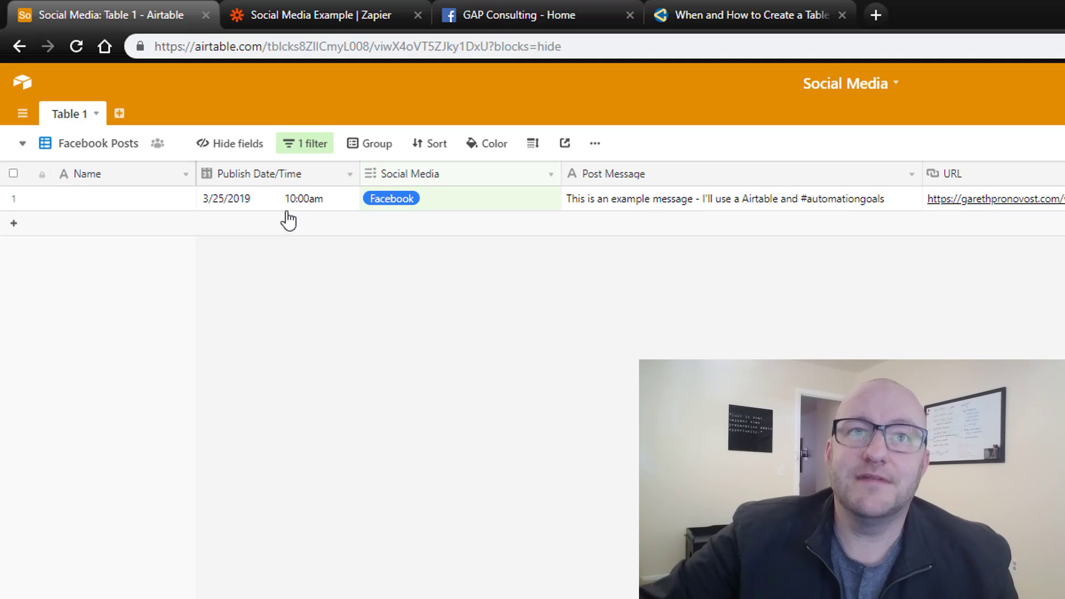
{"action": "left_click", "coordinate": [273, 196]}
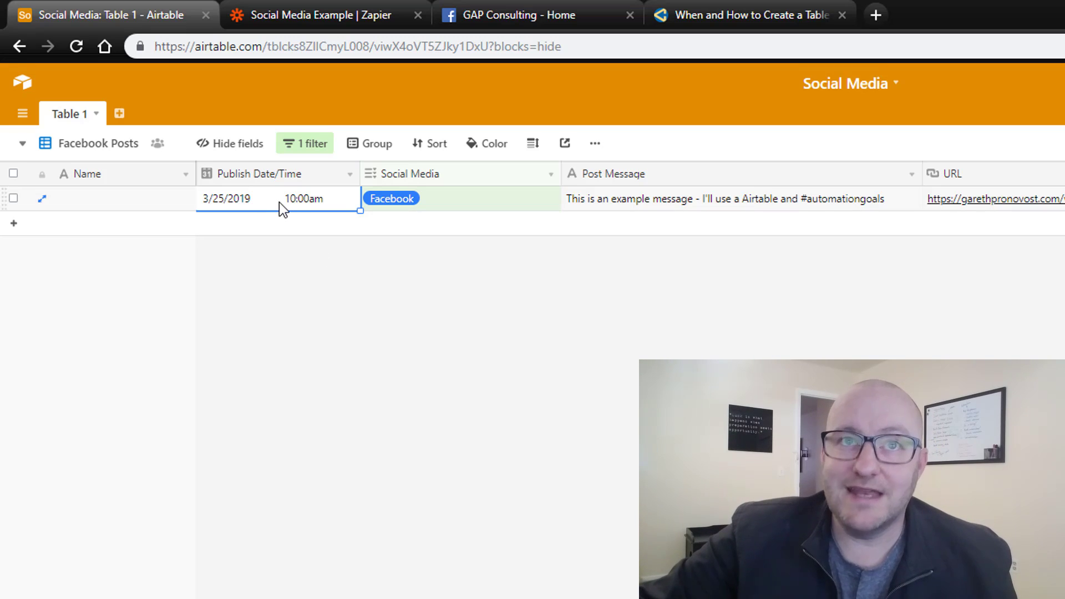
{"action": "left_click", "coordinate": [671, 200]}
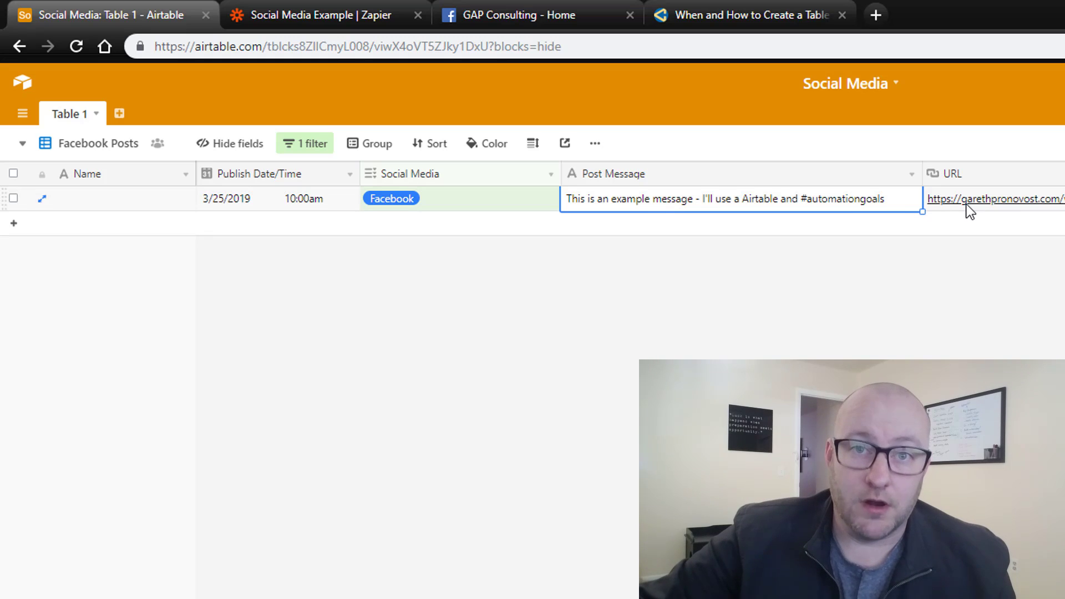
{"action": "left_click", "coordinate": [776, 340]}
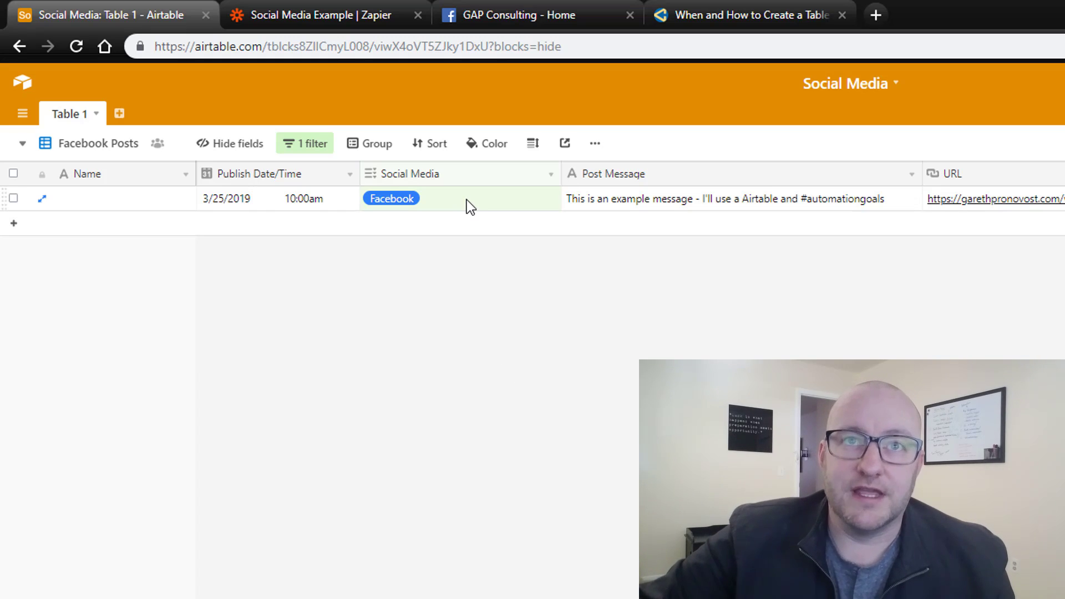
{"action": "left_click", "coordinate": [550, 174]}
{"action": "left_click", "coordinate": [535, 200]}
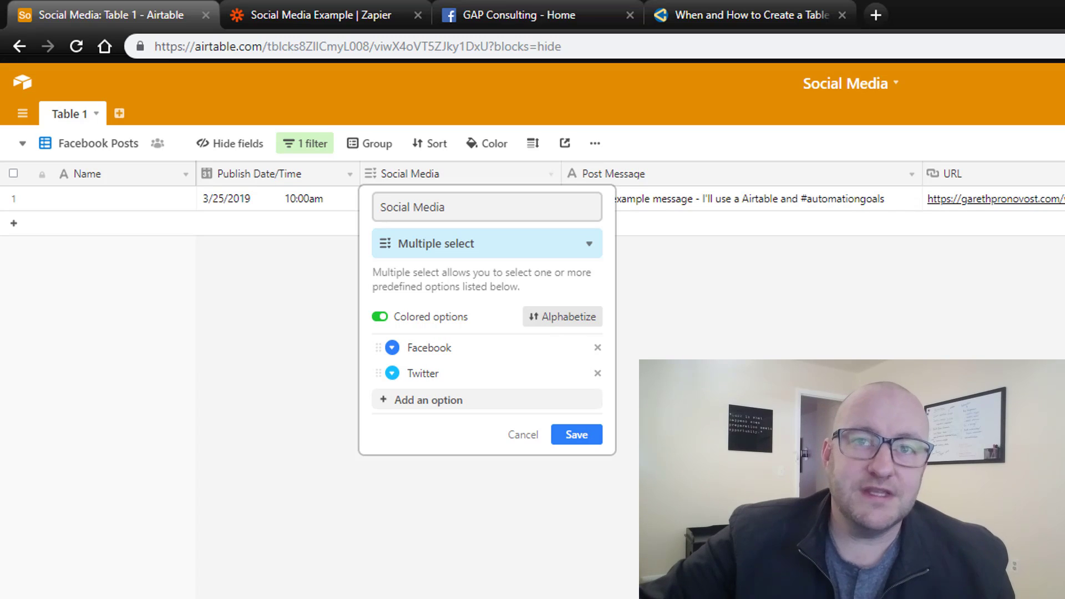
Step: Save the Social Media field, review the view's Facebook filter, and return to the Zapier zap
{"action": "left_click", "coordinate": [592, 441]}
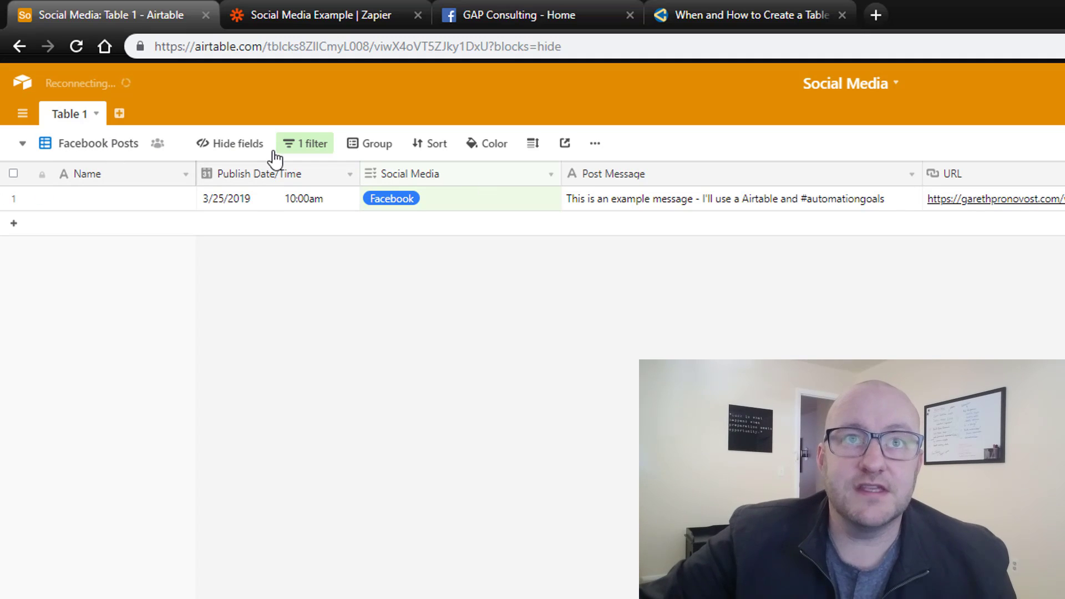
{"action": "left_click", "coordinate": [305, 145]}
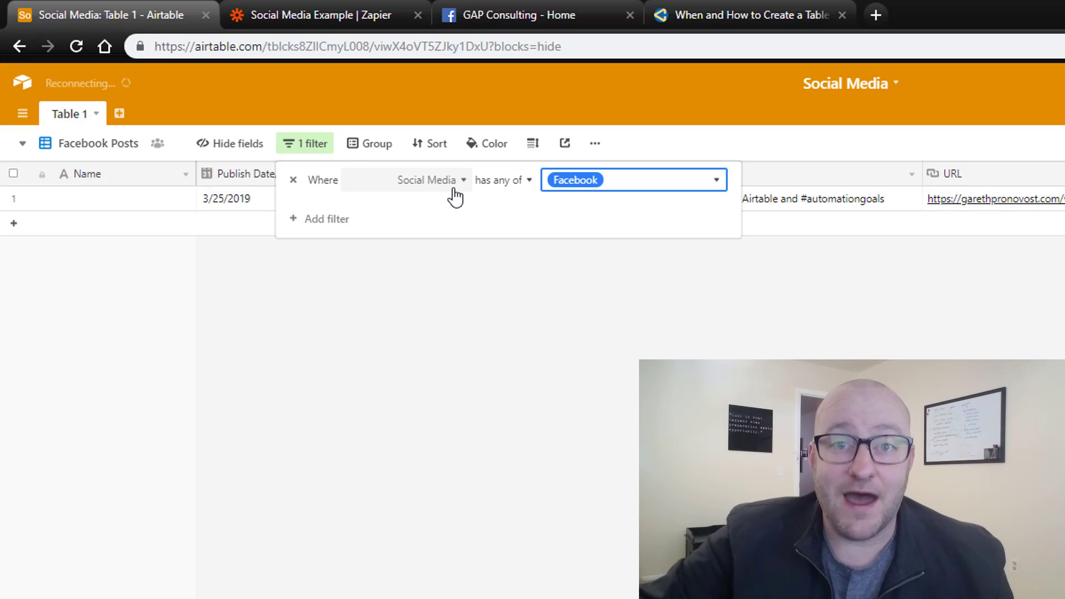
{"action": "left_click", "coordinate": [475, 309]}
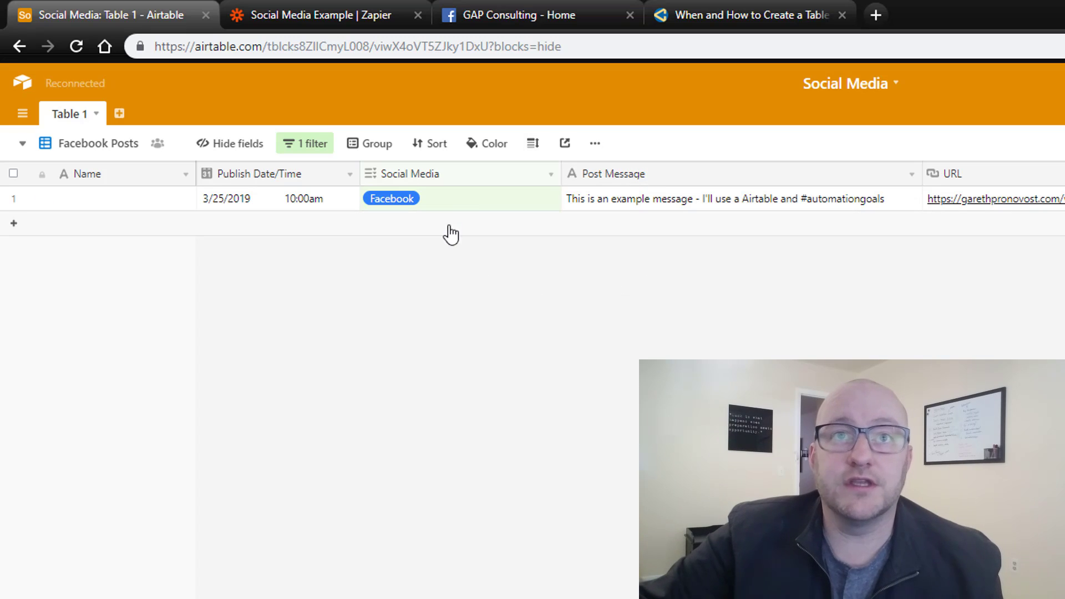
{"action": "left_click", "coordinate": [334, 15]}
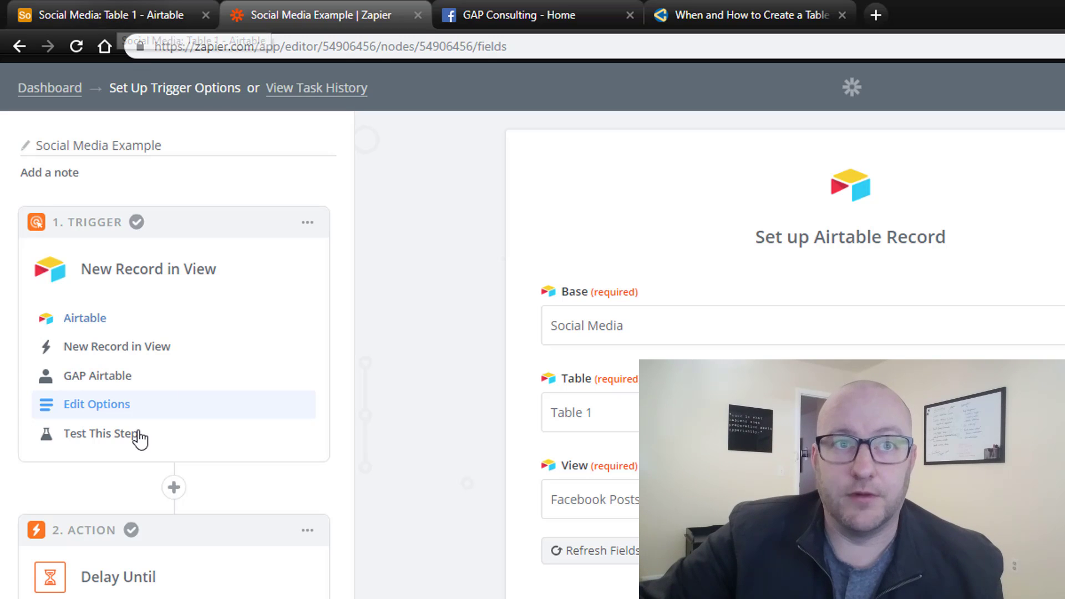
Step: Confirm the record appears in the Facebook Posts view, then return to the Zapier Delay setup
{"action": "left_click", "coordinate": [154, 13]}
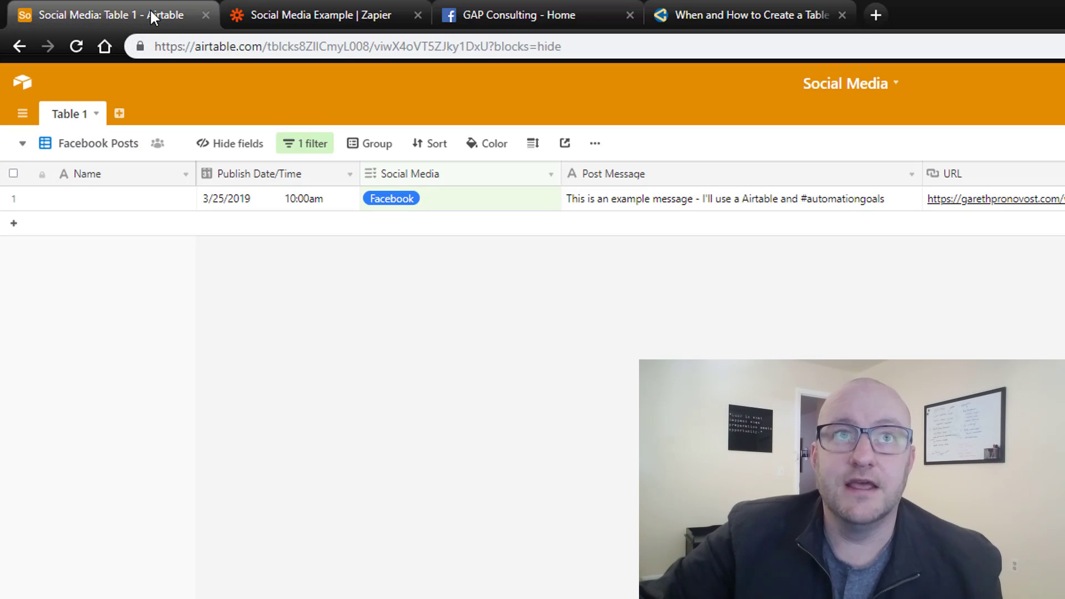
{"action": "left_click", "coordinate": [118, 145]}
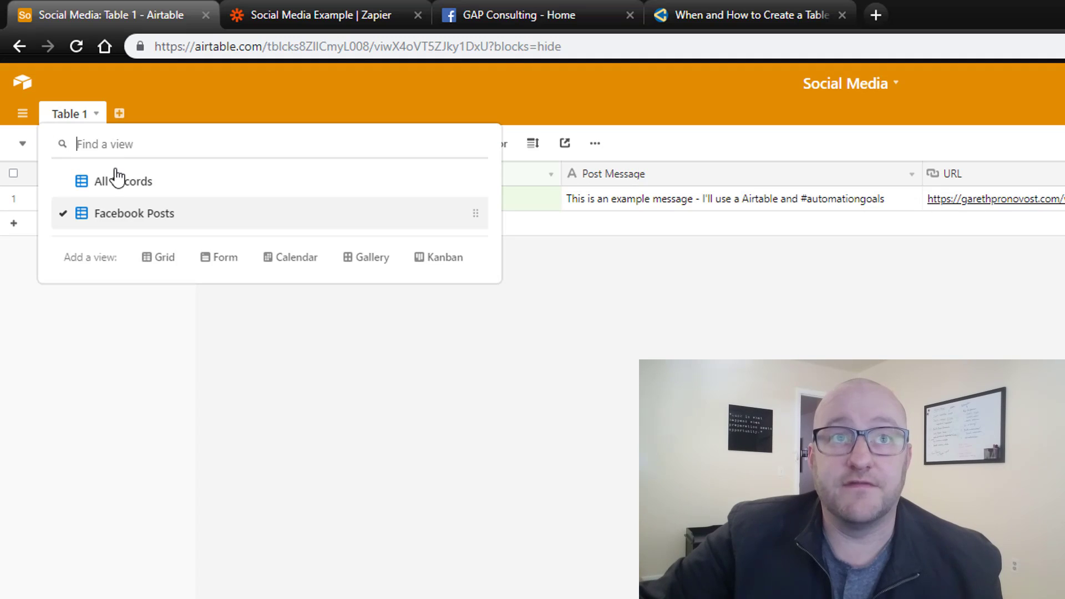
{"action": "left_click", "coordinate": [127, 218]}
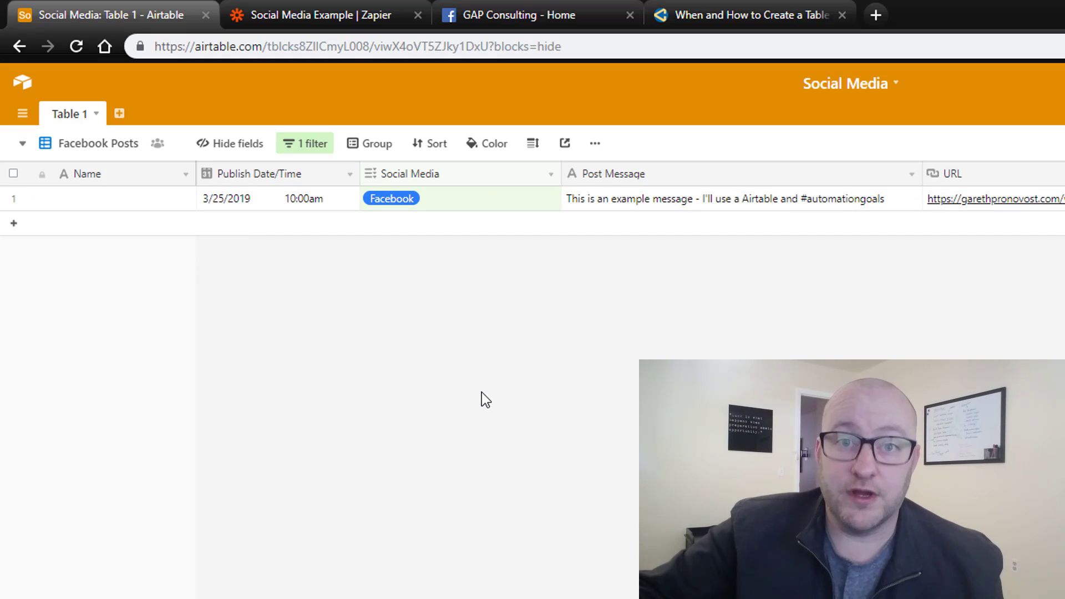
{"action": "left_click", "coordinate": [441, 200]}
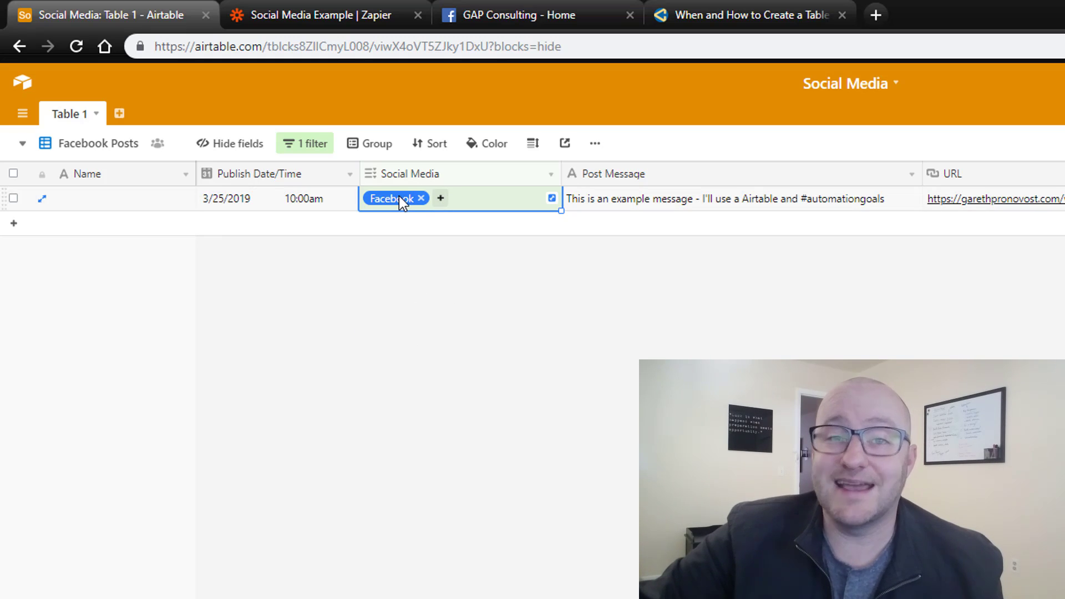
{"action": "left_click", "coordinate": [558, 475]}
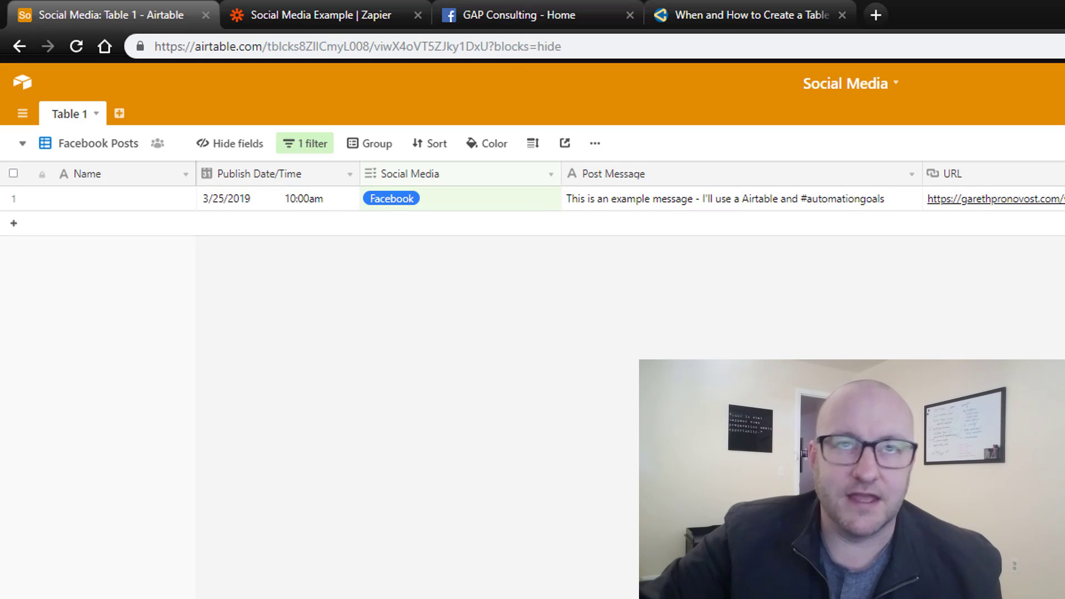
{"action": "left_click", "coordinate": [304, 14]}
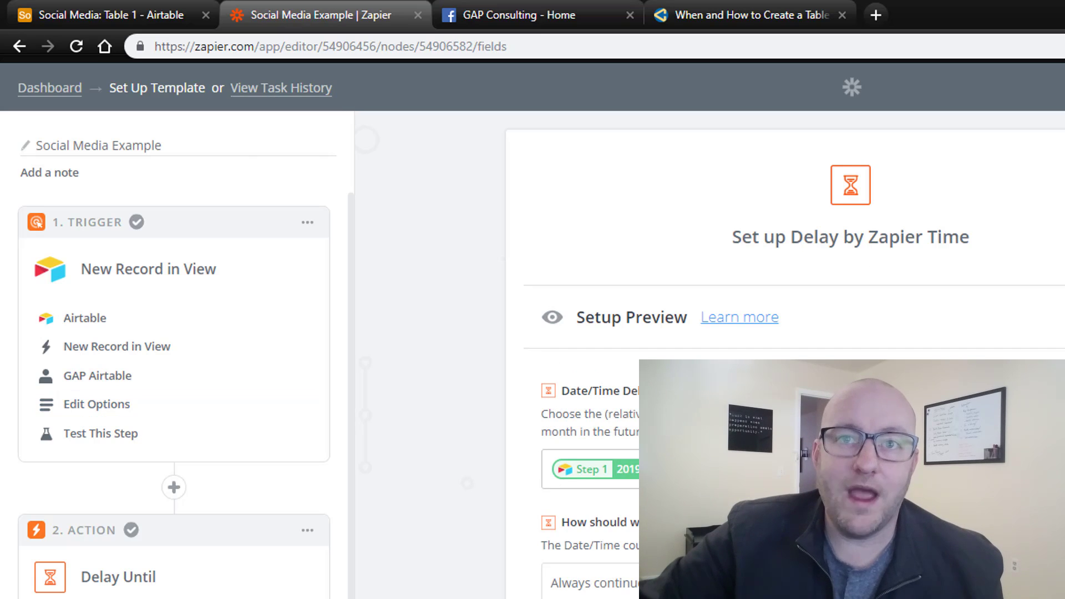
Step: Set Date/Time Delayed Until to Step 1's Publish Date/time field and continue
{"action": "left_click", "coordinate": [149, 11]}
{"action": "left_click", "coordinate": [276, 198]}
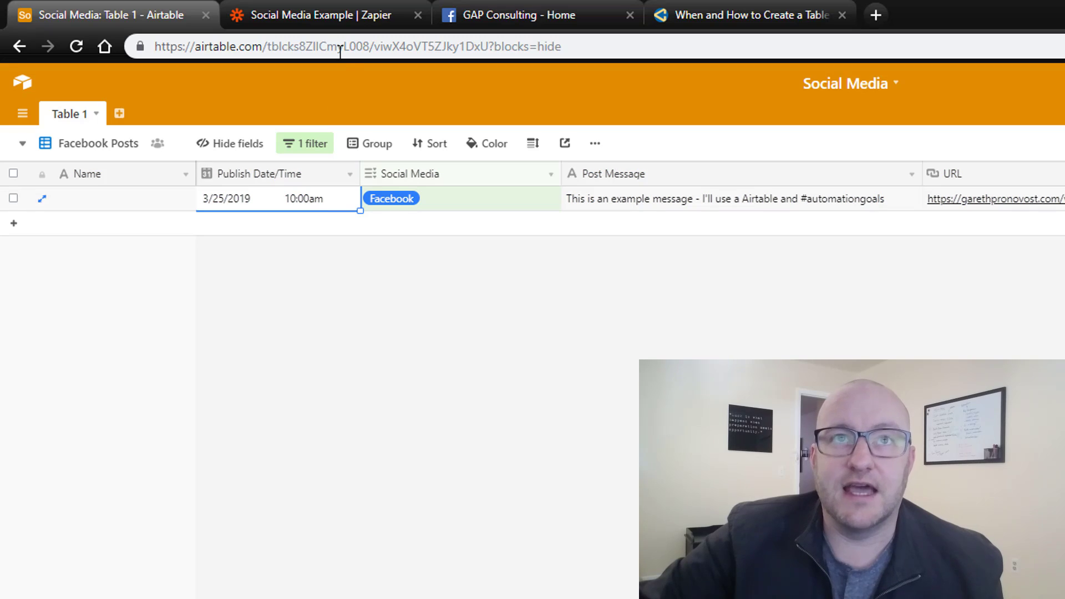
{"action": "left_click", "coordinate": [340, 23]}
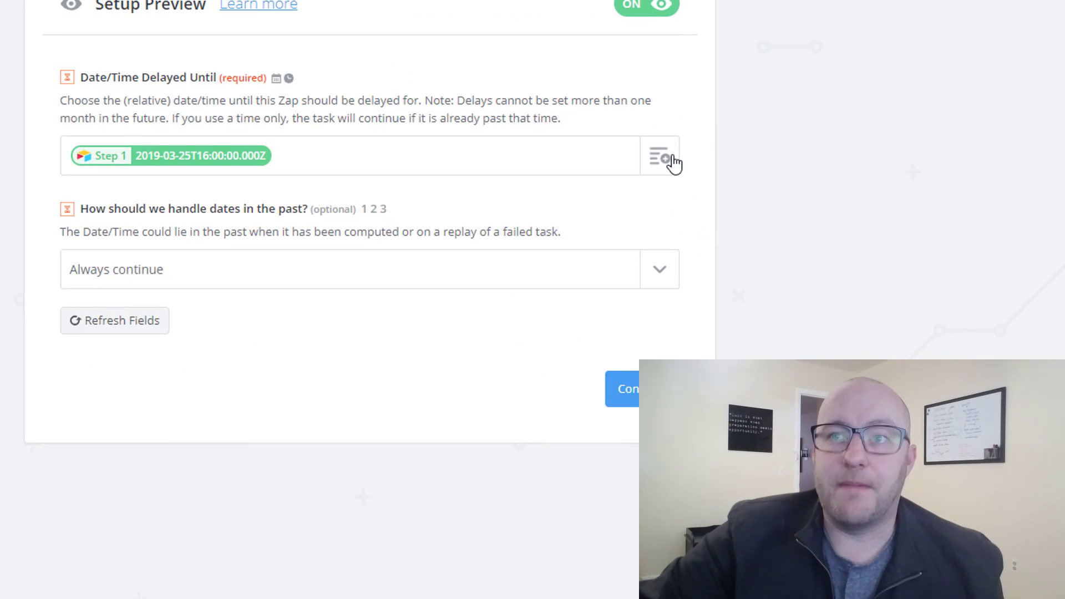
{"action": "left_click", "coordinate": [660, 157]}
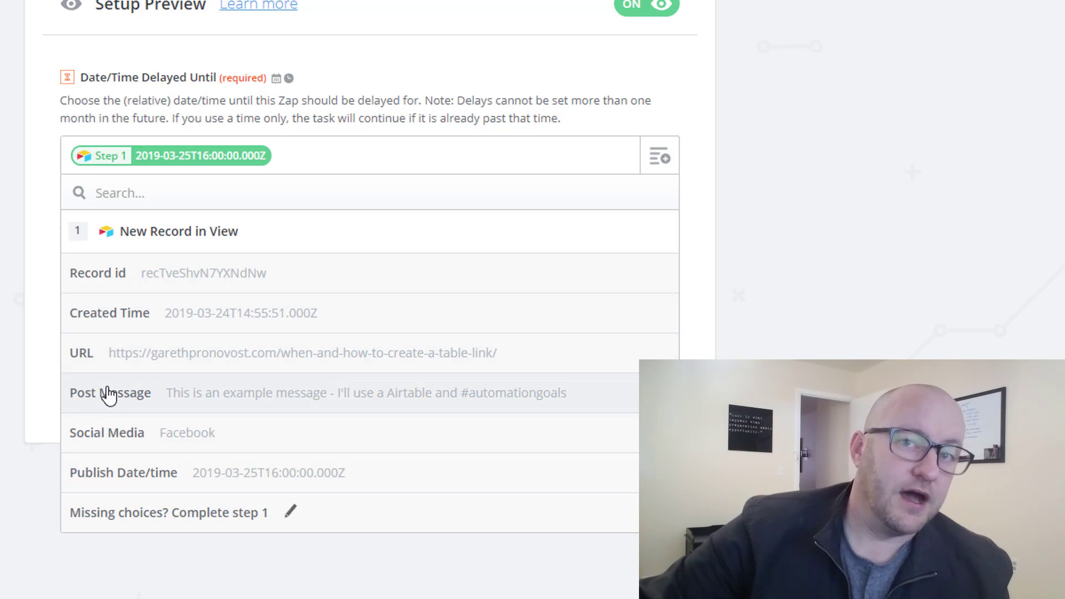
{"action": "left_click", "coordinate": [120, 474]}
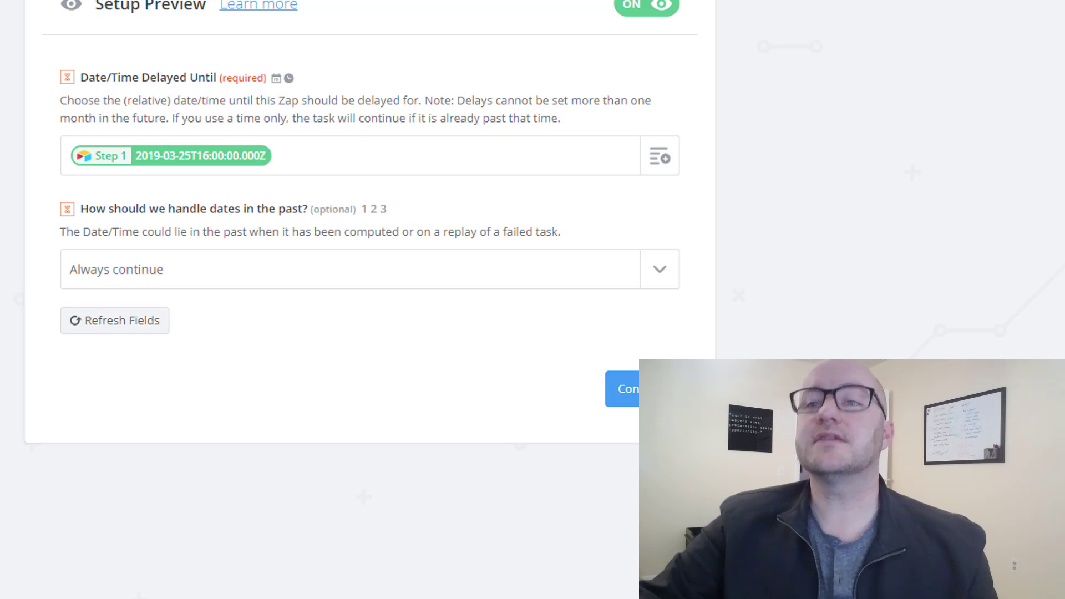
{"action": "left_click", "coordinate": [622, 388]}
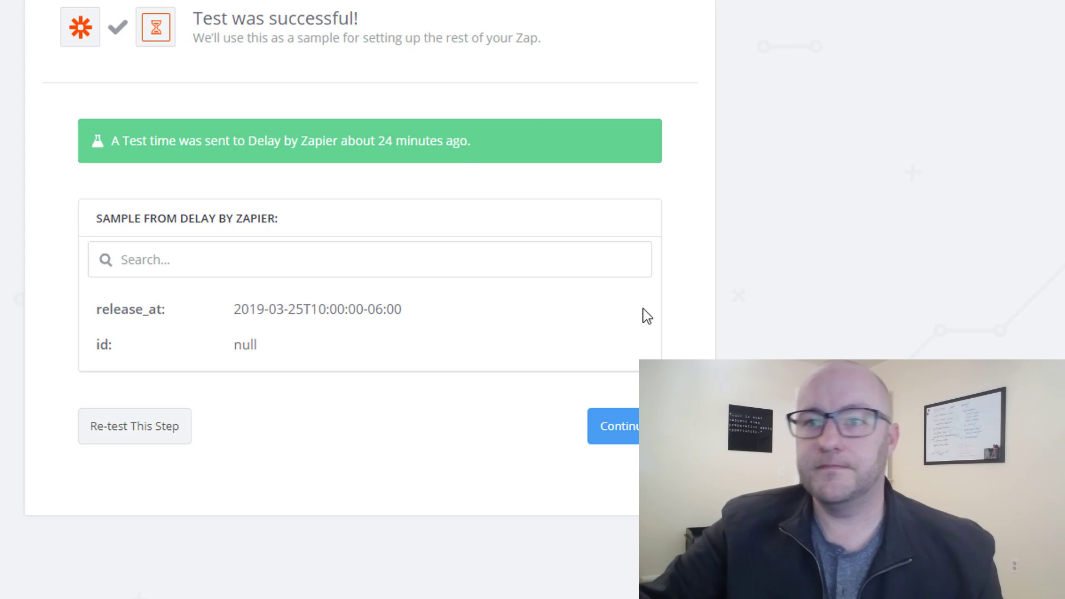
Step: Check the 16:00 delay value and send a test to the Delay Until step
{"action": "left_click", "coordinate": [112, 435]}
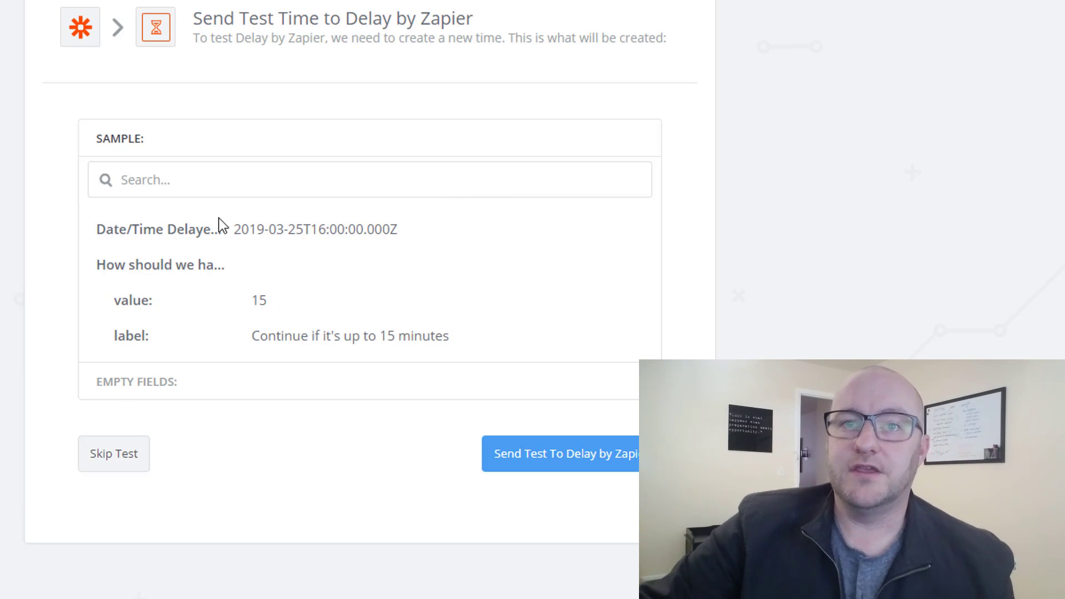
{"action": "left_click_drag", "start_coordinate": [234, 229], "coordinate": [310, 222]}
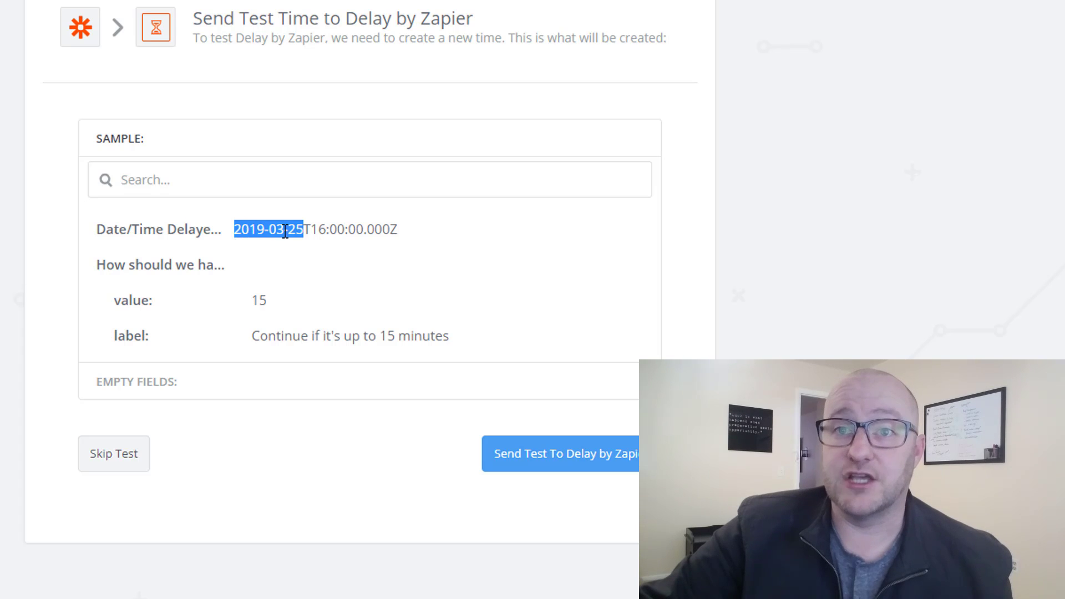
{"action": "left_click_drag", "start_coordinate": [311, 229], "coordinate": [356, 225]}
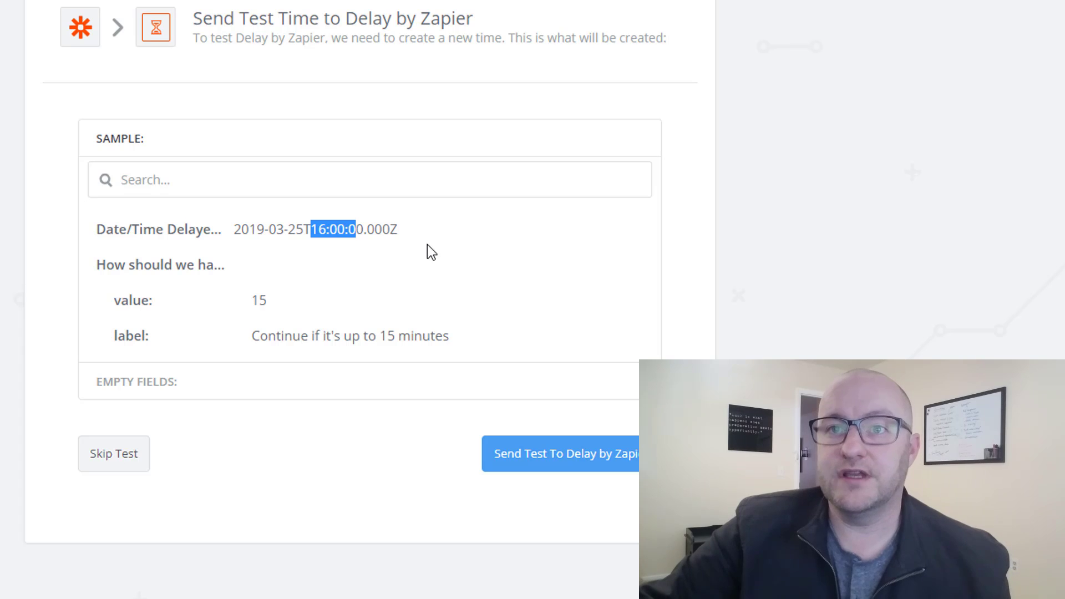
{"action": "left_click", "coordinate": [596, 463]}
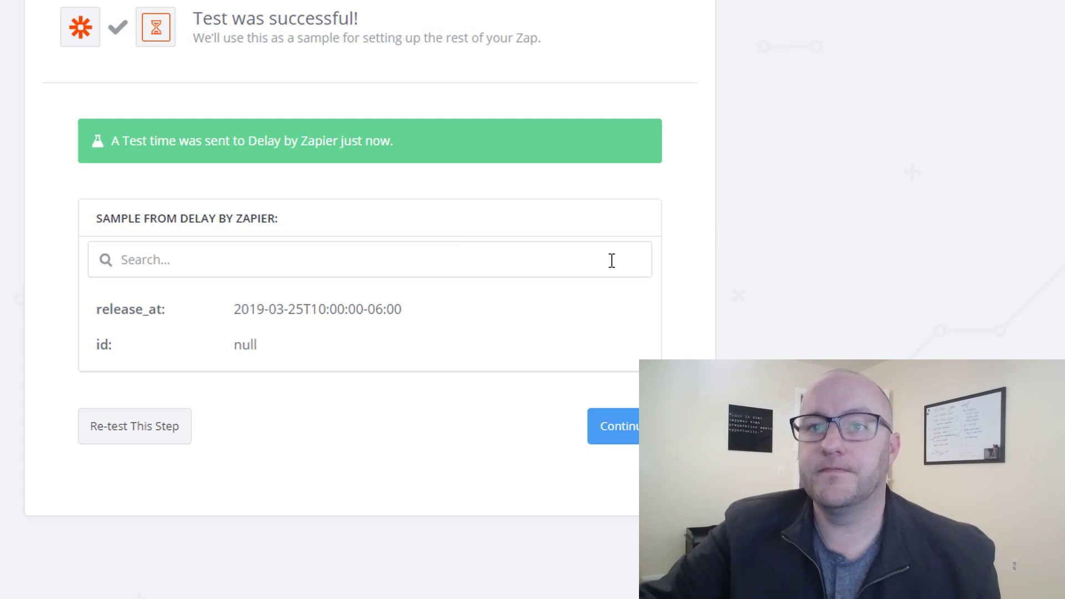
Step: Examine the release_at result 2019-03-25T10:00:00 and its -06:00 time zone offset
{"action": "left_click_drag", "start_coordinate": [311, 308], "coordinate": [358, 306]}
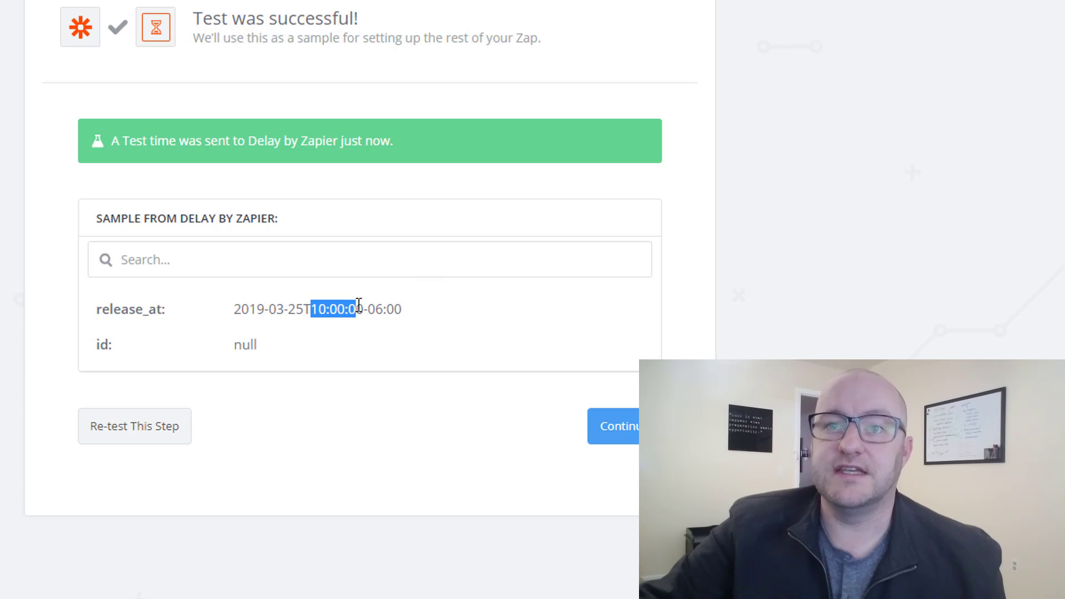
{"action": "left_click", "coordinate": [315, 312]}
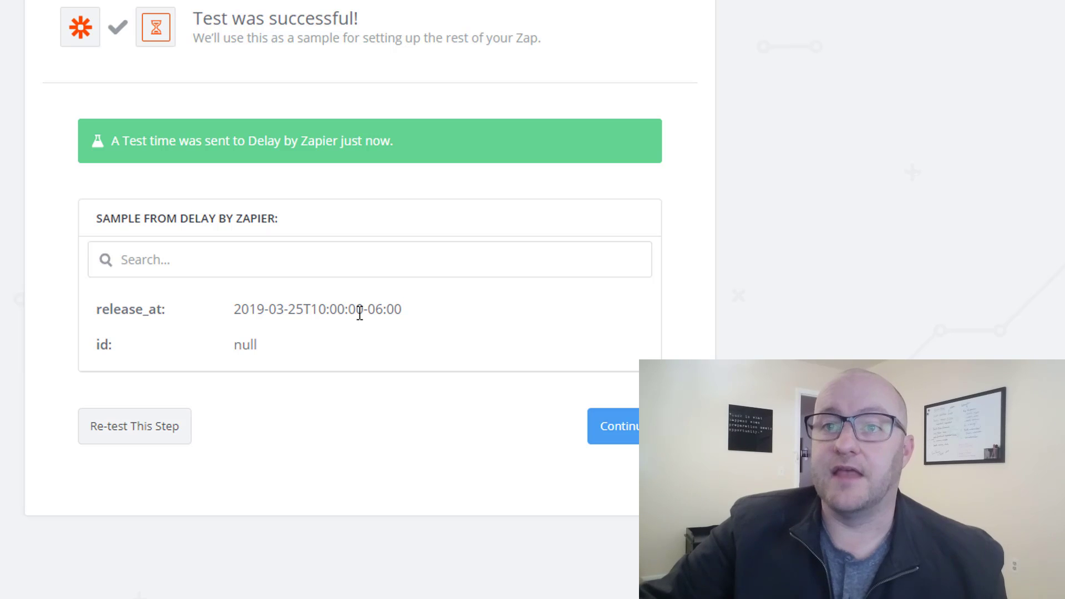
{"action": "left_click_drag", "start_coordinate": [388, 312], "coordinate": [404, 311]}
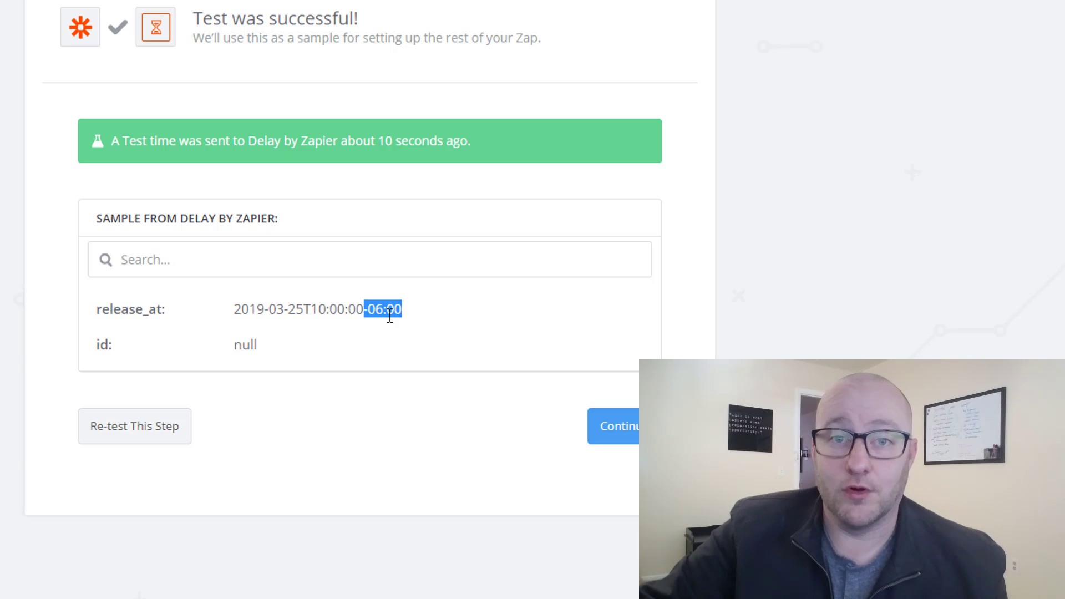
{"action": "left_click", "coordinate": [286, 323]}
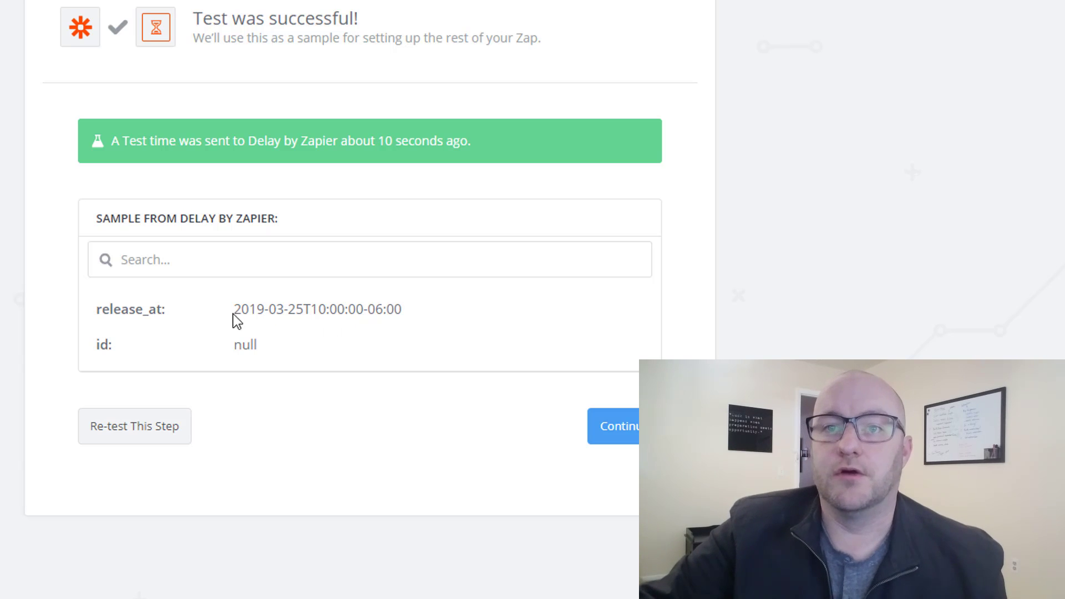
{"action": "left_click_drag", "start_coordinate": [232, 312], "coordinate": [401, 303]}
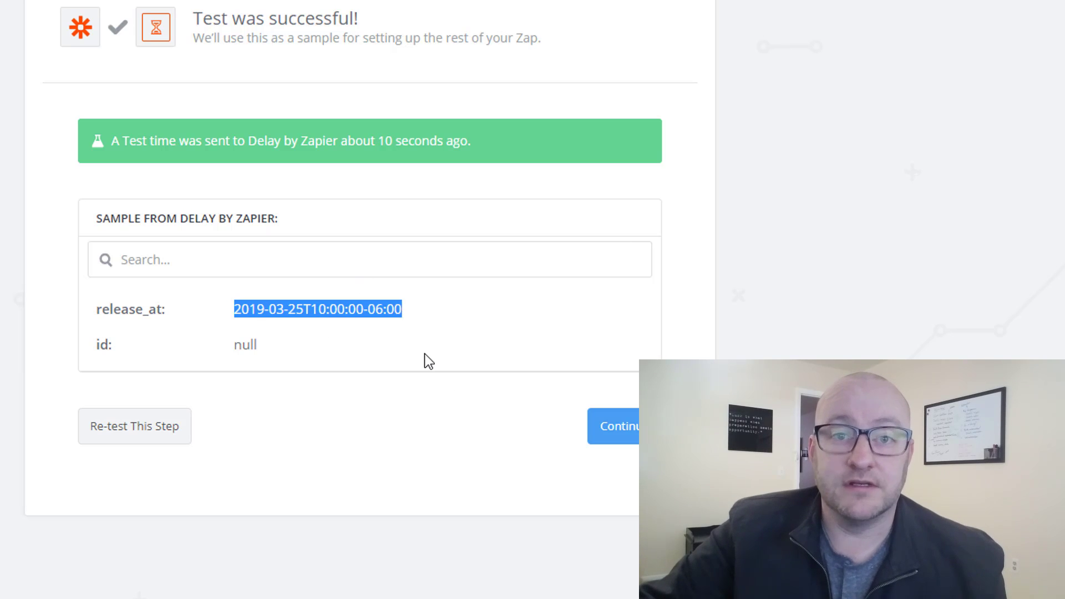
{"action": "left_click", "coordinate": [370, 304]}
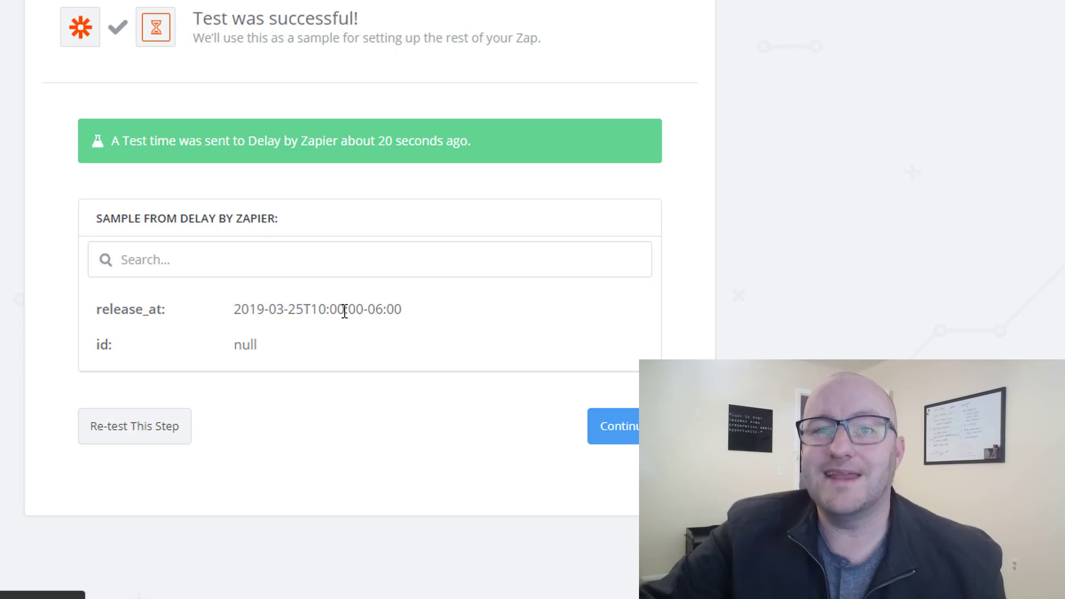
{"action": "left_click_drag", "start_coordinate": [240, 307], "coordinate": [404, 309]}
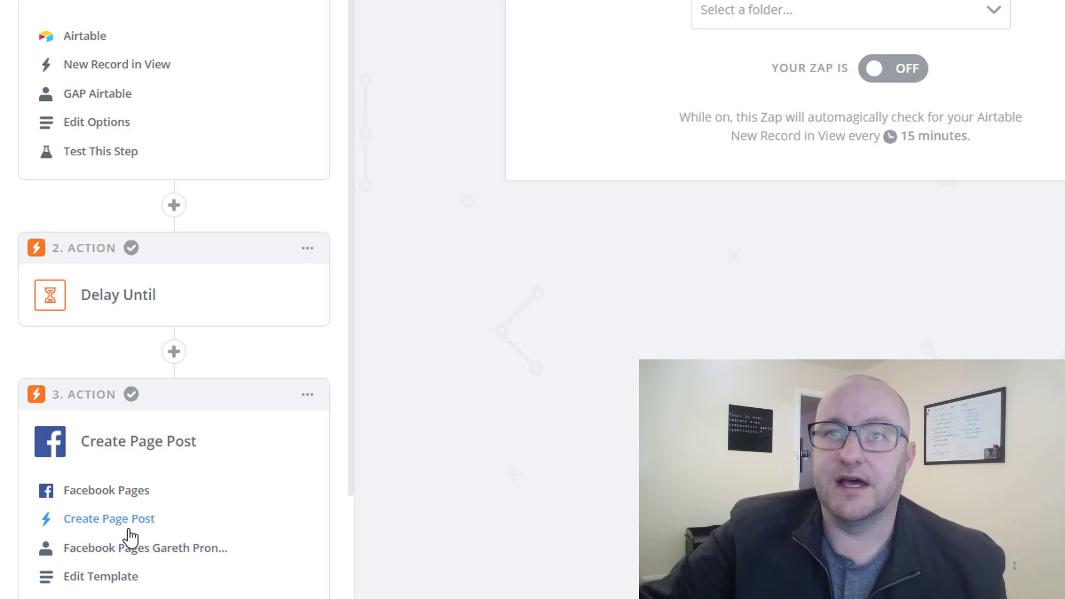
Step: Fill the Facebook post's Message with the record's Post Message, removing the duplicate entry
{"action": "left_click", "coordinate": [117, 579]}
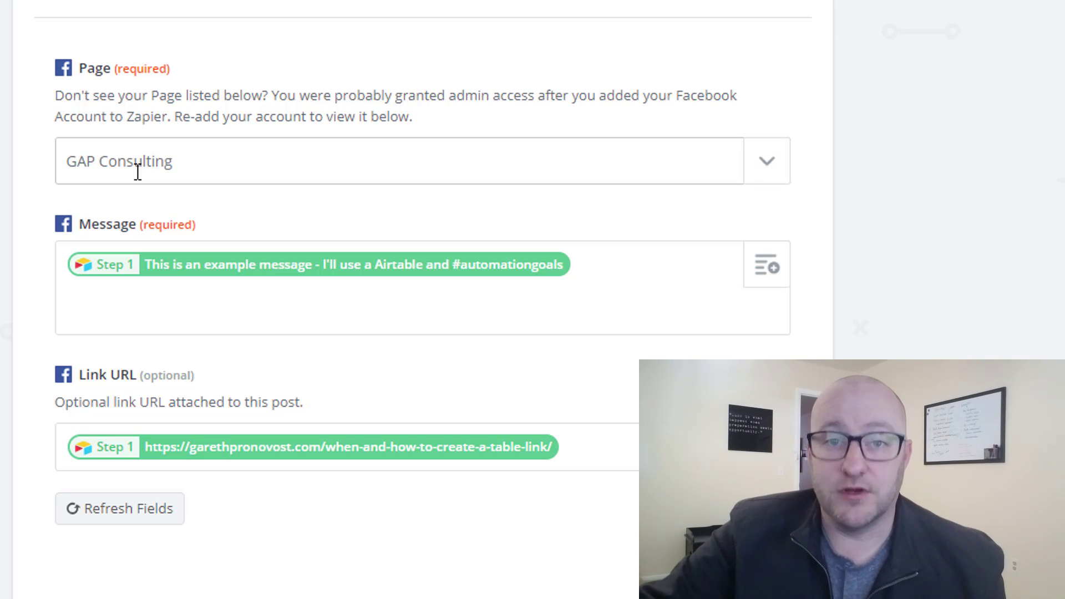
{"action": "scroll", "coordinate": [925, 133], "scroll_direction": "down", "scroll_amount": 1}
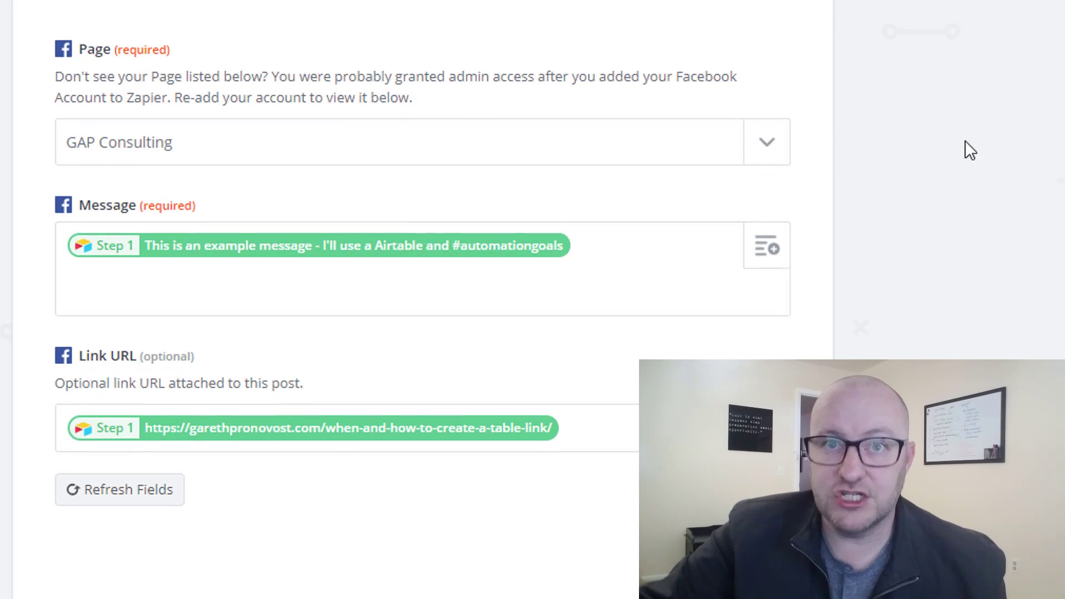
{"action": "left_click", "coordinate": [762, 258]}
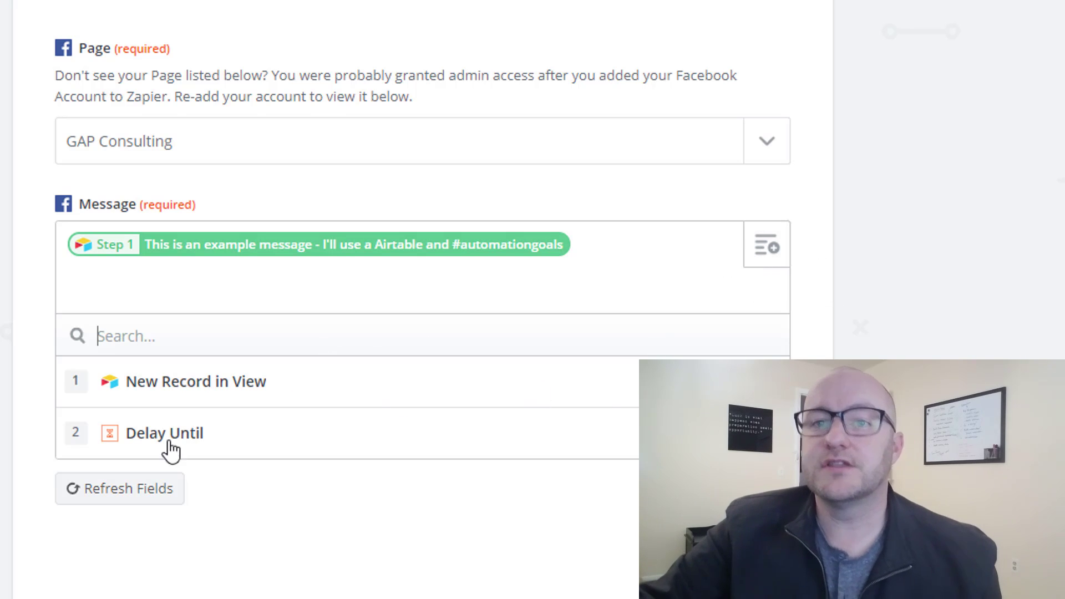
{"action": "left_click", "coordinate": [173, 383]}
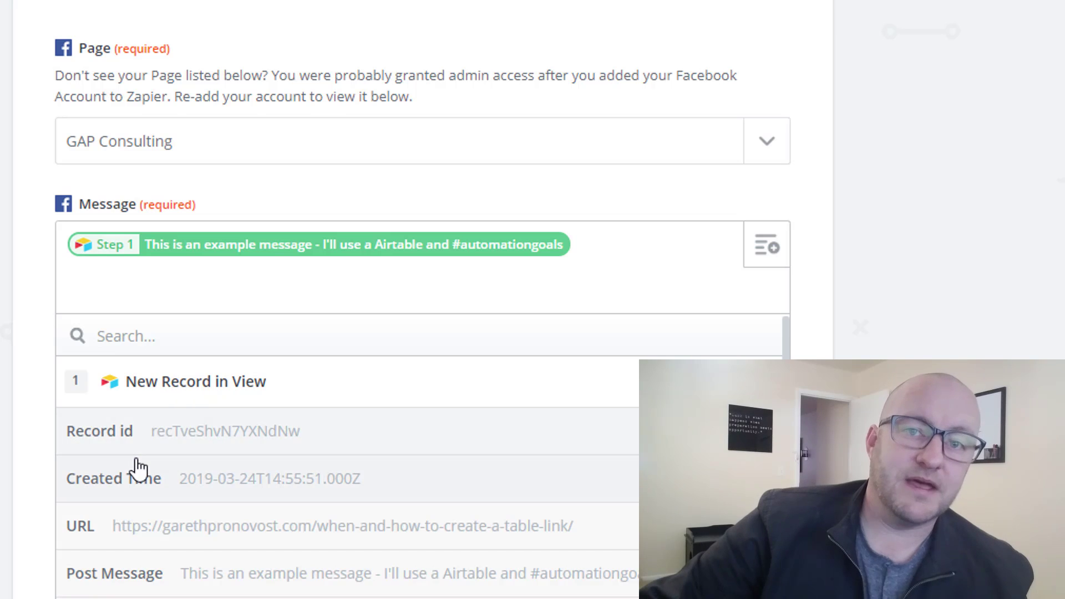
{"action": "scroll", "coordinate": [125, 476], "scroll_direction": "down", "scroll_amount": 2}
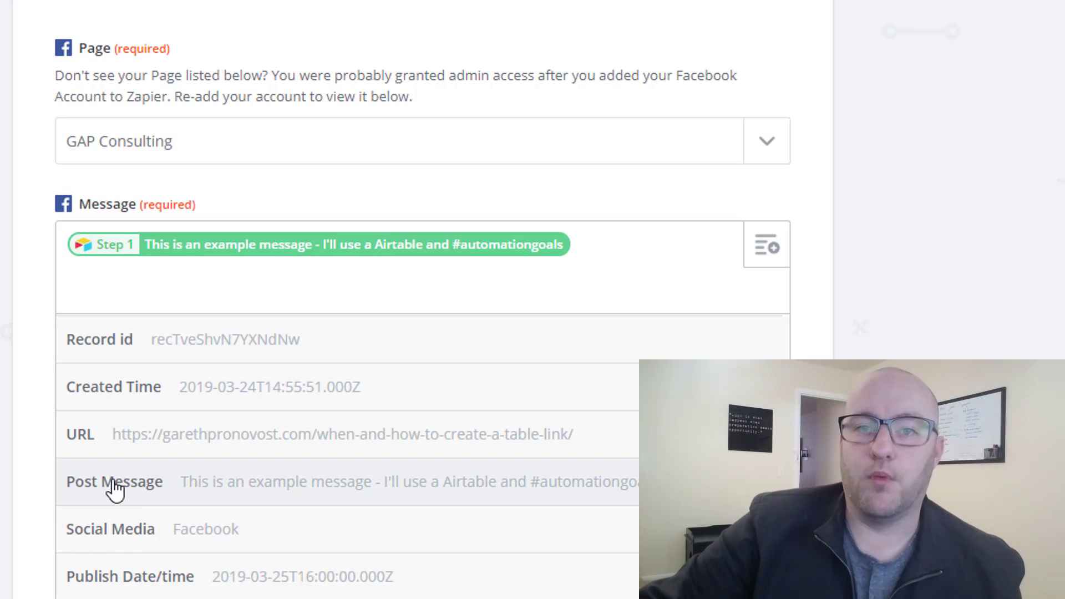
{"action": "left_click", "coordinate": [111, 490]}
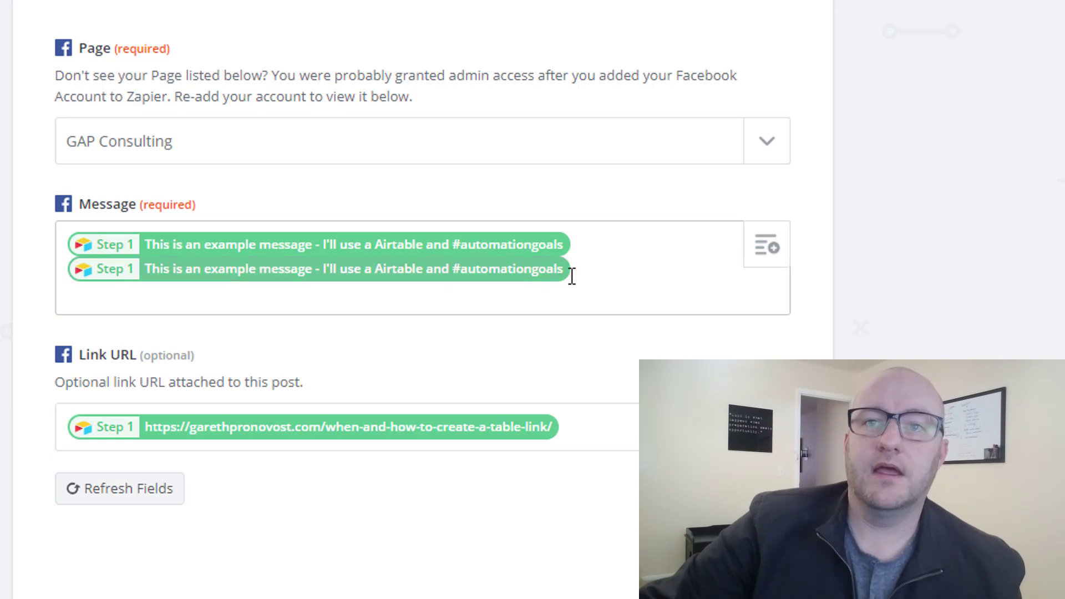
{"action": "left_click", "coordinate": [593, 268]}
{"action": "key", "text": "BackSpace"}
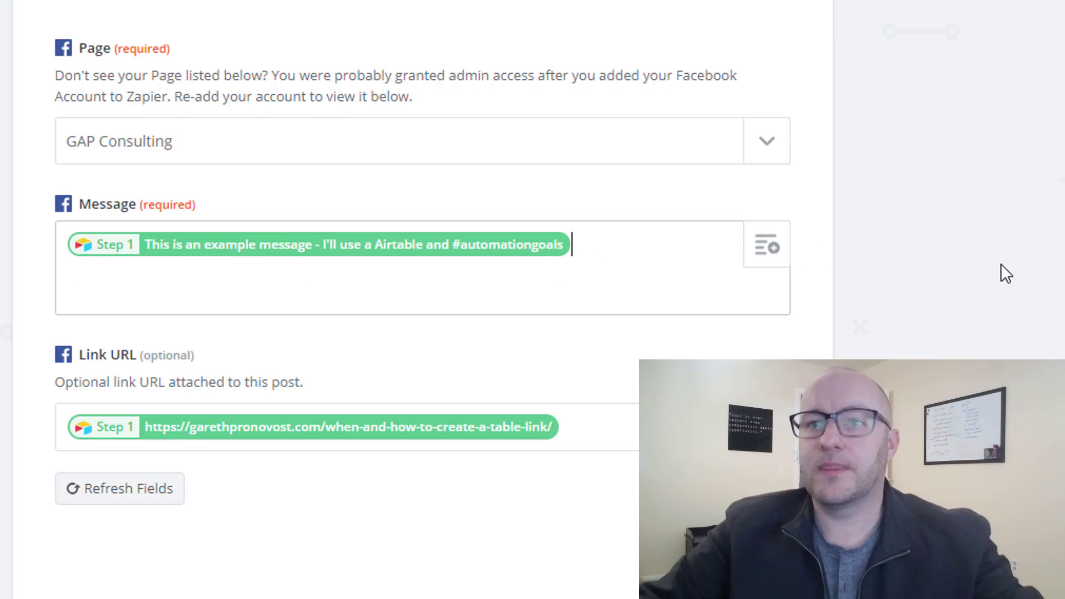
Step: Review the Airtable record fields available for Link URL, leaving it unchanged
{"action": "left_click", "coordinate": [593, 427]}
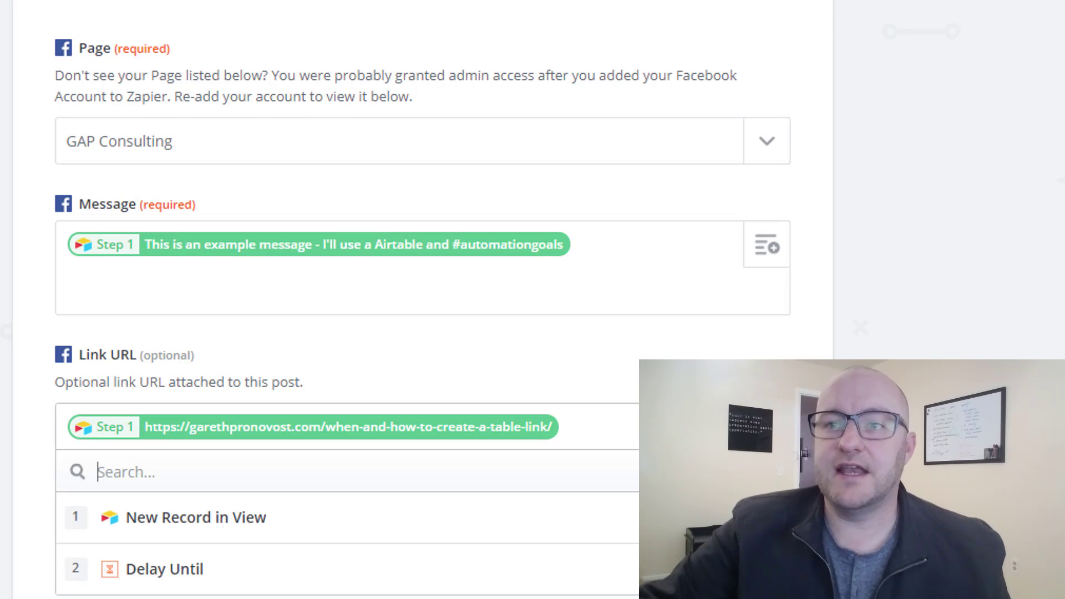
{"action": "left_click", "coordinate": [133, 524]}
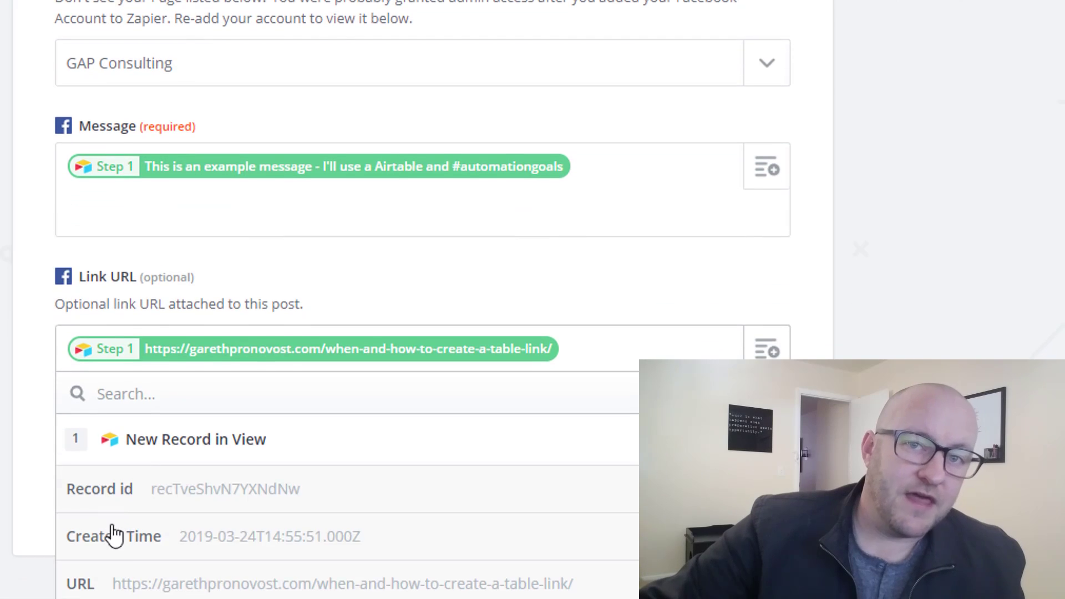
{"action": "scroll", "coordinate": [139, 524], "scroll_direction": "down", "scroll_amount": 4}
{"action": "scroll", "coordinate": [111, 452], "scroll_direction": "up", "scroll_amount": 2}
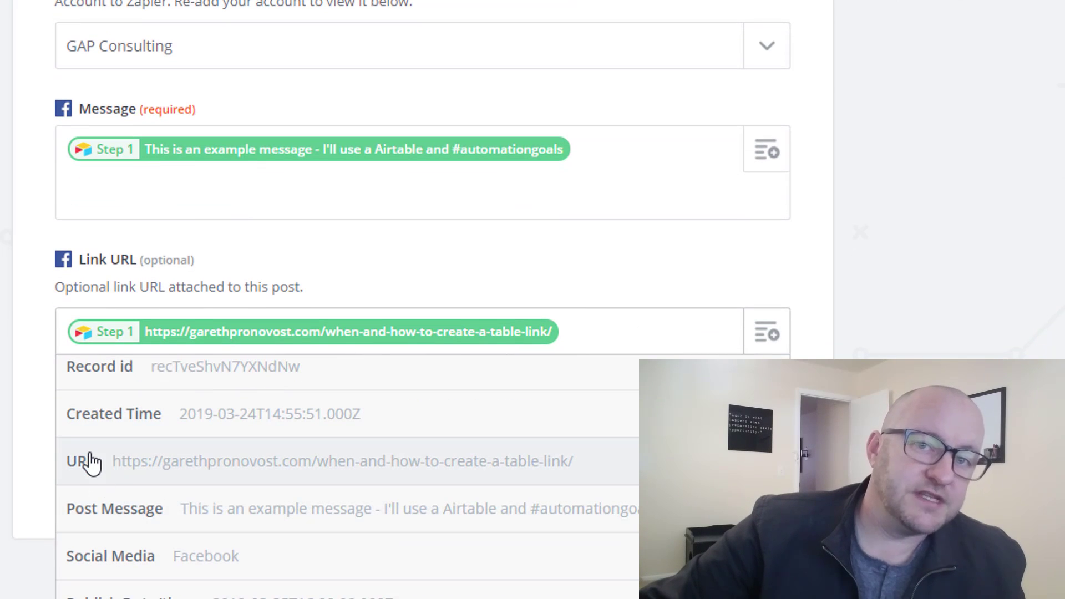
{"action": "left_click", "coordinate": [920, 225]}
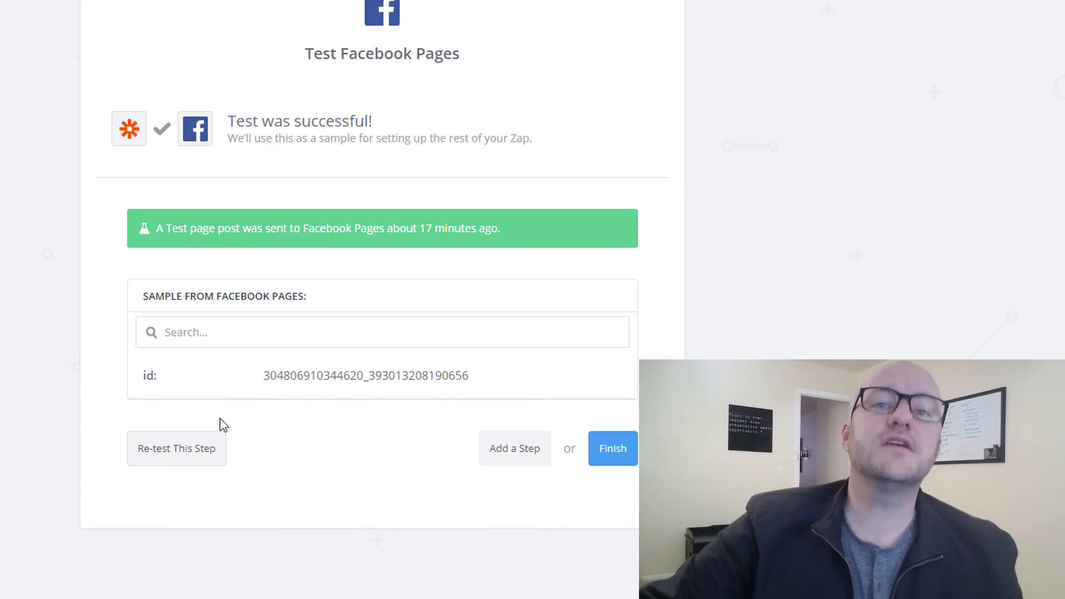
Step: Re-test the Facebook Pages step and send the test post to GAP Consulting
{"action": "left_click", "coordinate": [179, 452]}
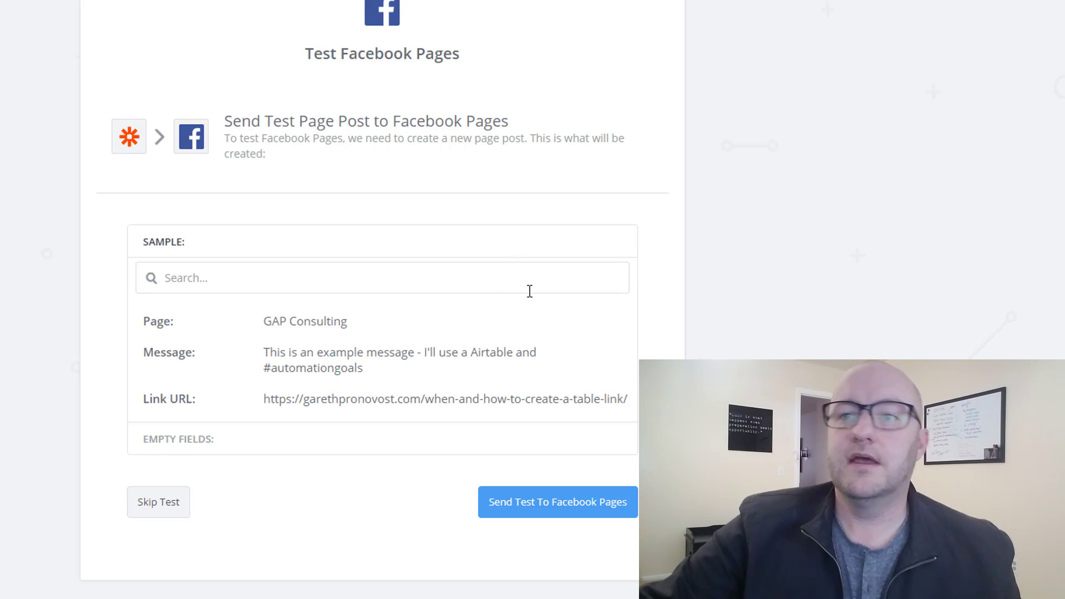
{"action": "left_click", "coordinate": [581, 514]}
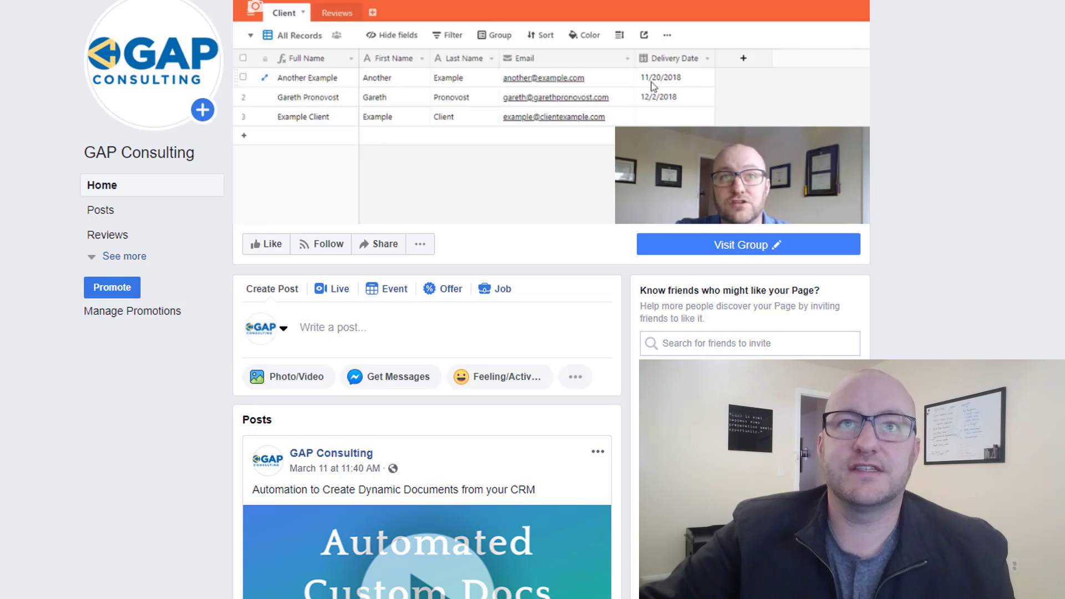
Step: Scroll the GAP Consulting Facebook page to find the new Zapier test post
{"action": "scroll", "coordinate": [1, 209], "scroll_direction": "down", "scroll_amount": 5}
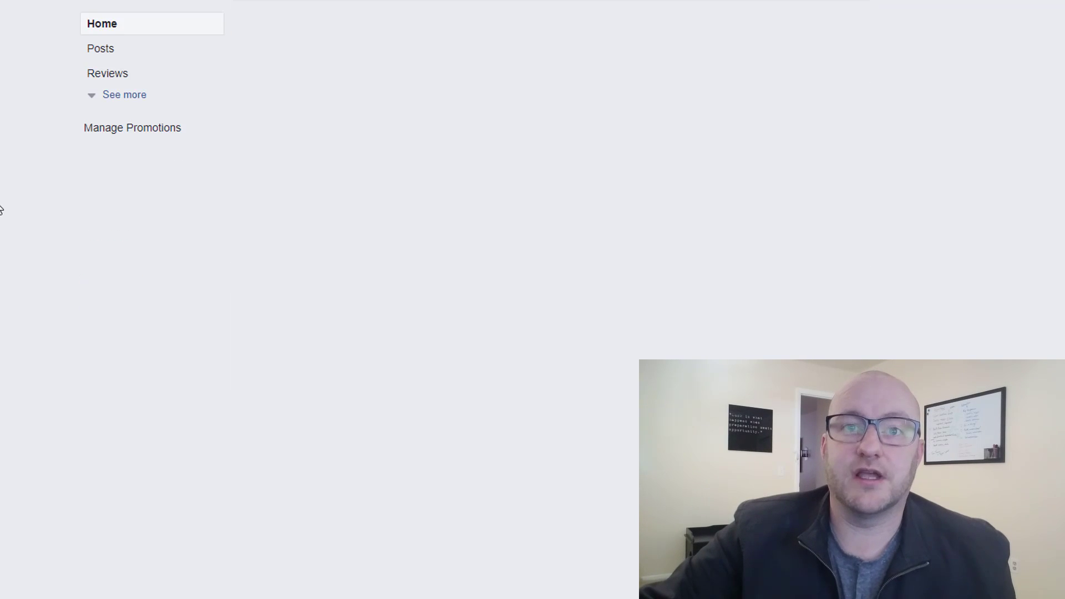
{"action": "scroll", "coordinate": [191, 268], "scroll_direction": "up", "scroll_amount": 3}
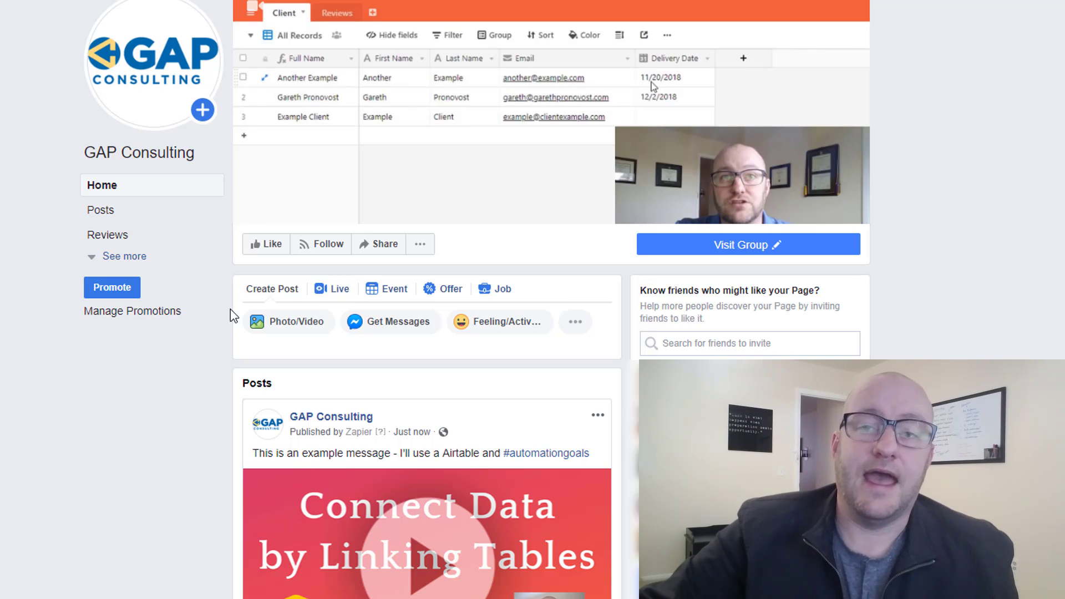
{"action": "scroll", "coordinate": [231, 309], "scroll_direction": "down", "scroll_amount": 3}
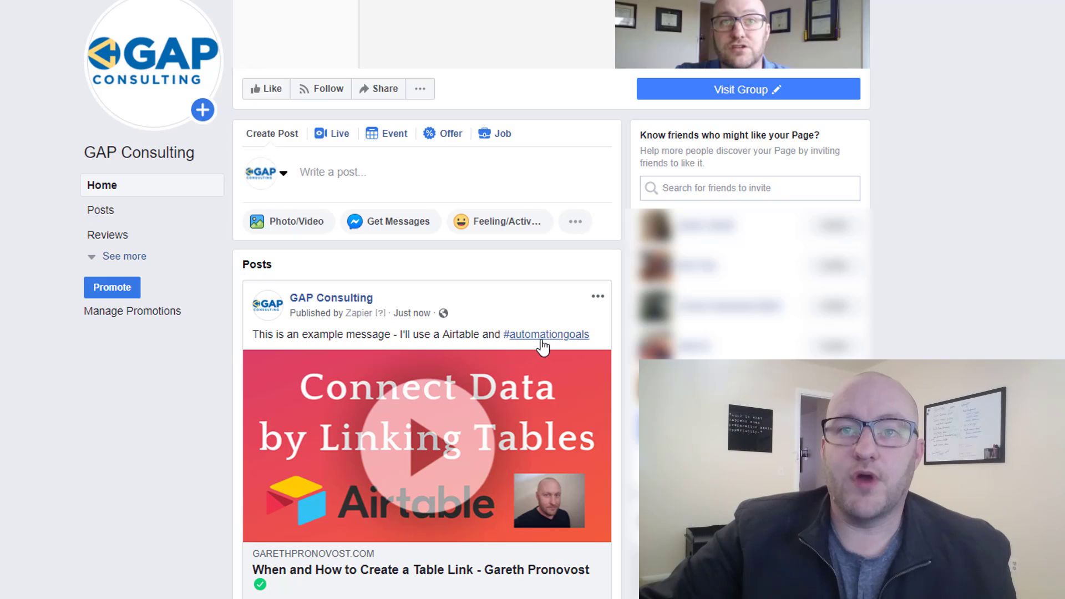
{"action": "scroll", "coordinate": [432, 311], "scroll_direction": "down", "scroll_amount": 4}
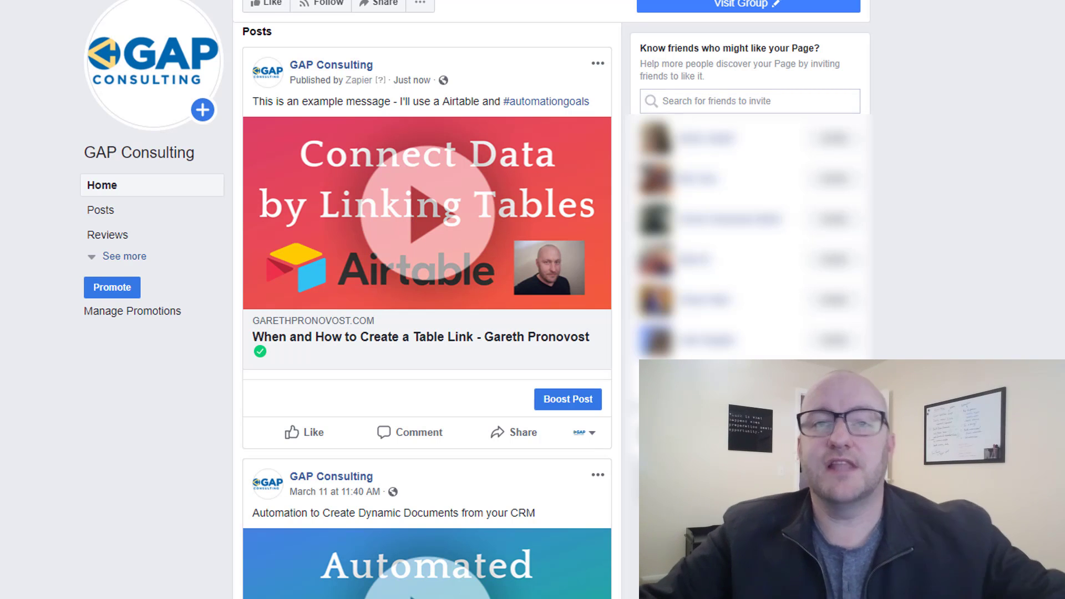
{"action": "scroll", "coordinate": [426, 224], "scroll_direction": "up", "scroll_amount": 7}
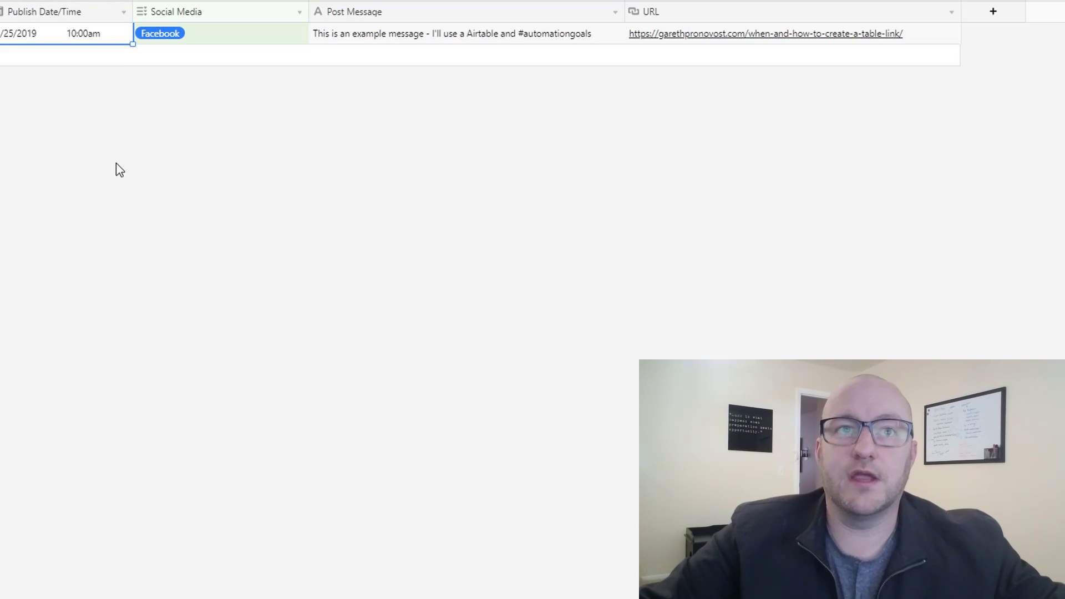
Step: Add a new record in All Records with publish date March 27, 2019
{"action": "left_click", "coordinate": [71, 54]}
{"action": "left_click", "coordinate": [99, 101]}
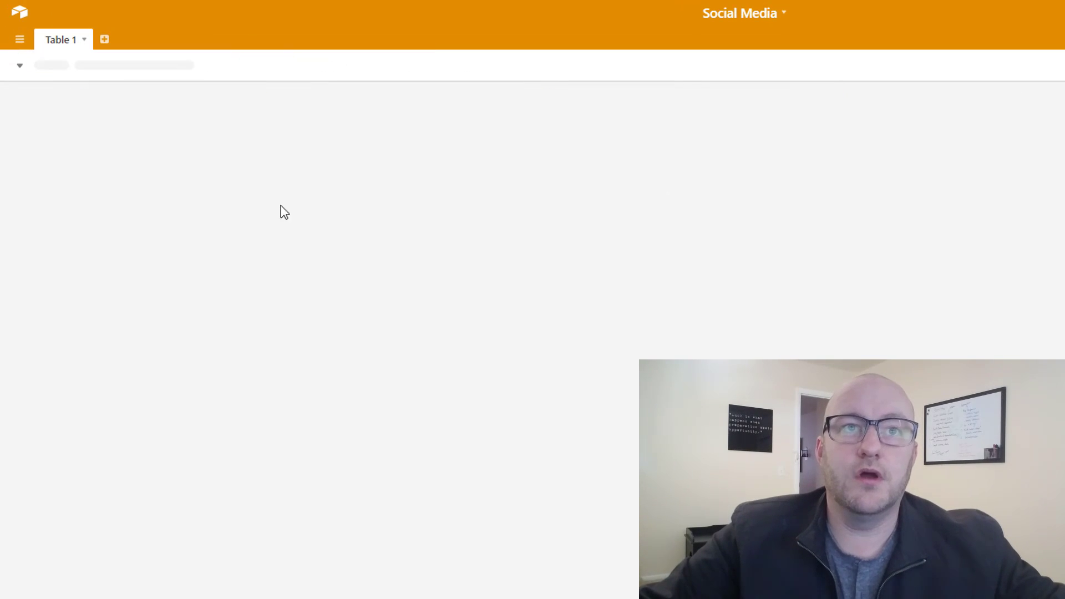
{"action": "left_click", "coordinate": [213, 139]}
{"action": "left_click", "coordinate": [400, 356]}
{"action": "left_click", "coordinate": [231, 139]}
{"action": "left_click", "coordinate": [231, 139]}
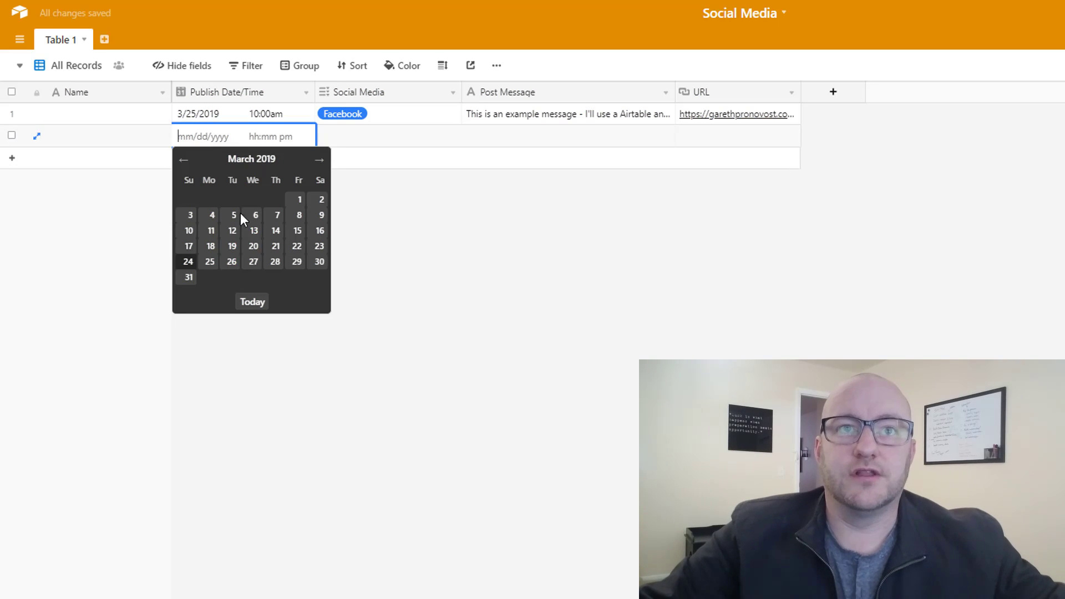
{"action": "left_click", "coordinate": [253, 263]}
Step: Enter 'Facebook example #message' as the Post Message, then switch to the blog tab
{"action": "left_click", "coordinate": [343, 138]}
{"action": "left_click", "coordinate": [507, 143]}
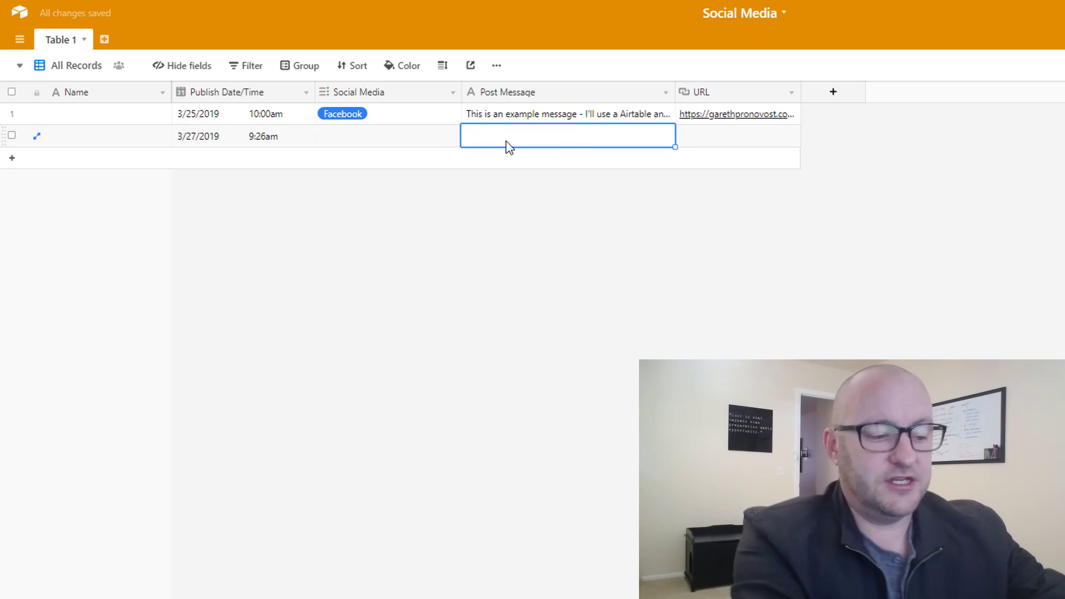
{"action": "type", "text": "Facebook example"}
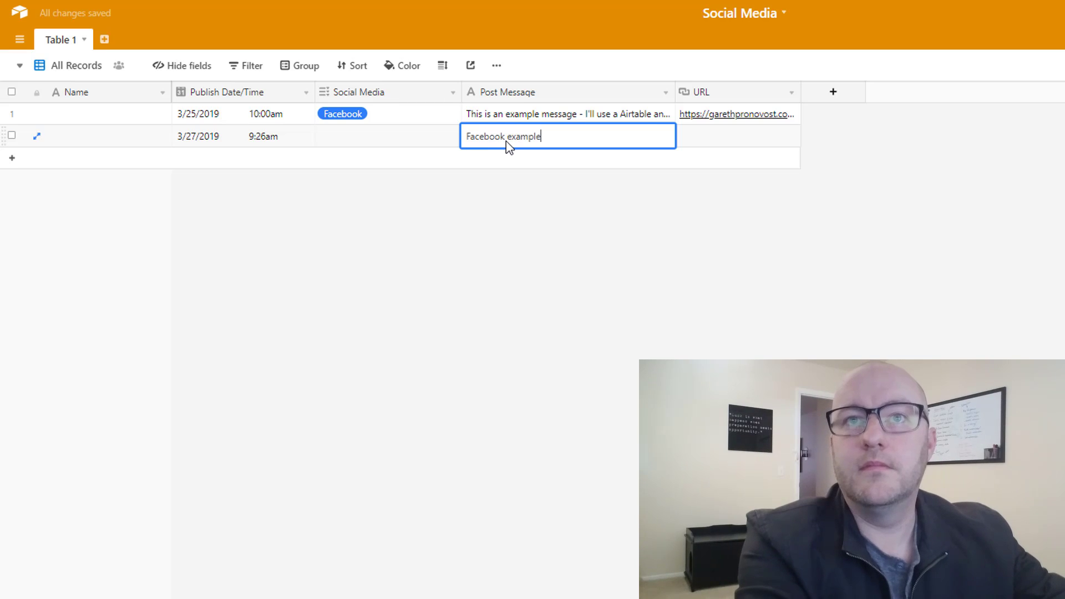
{"action": "type", "text": " #message"}
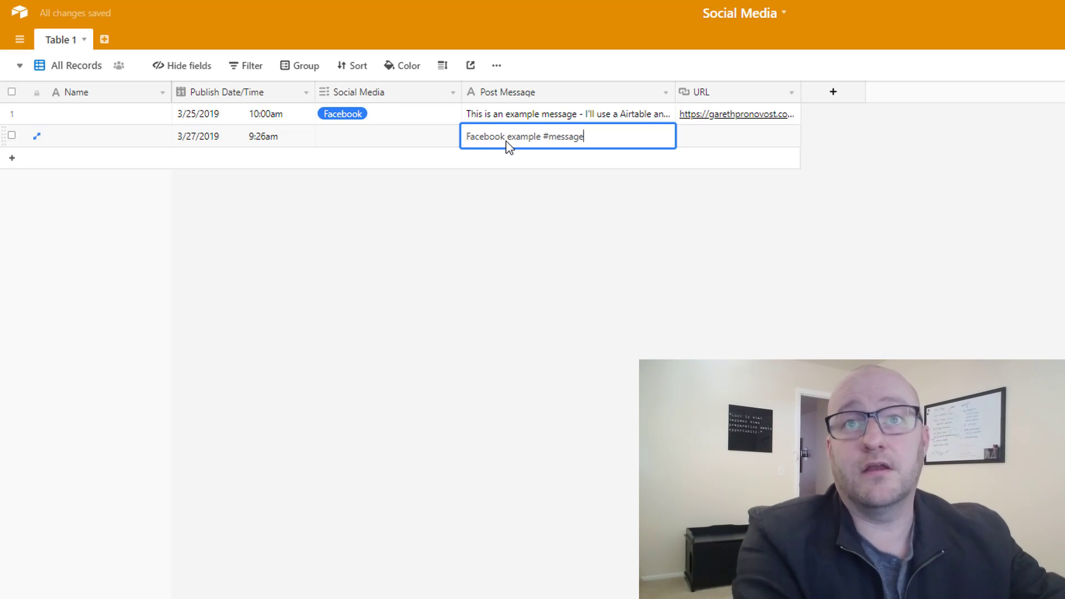
{"action": "key", "text": "Tab"}
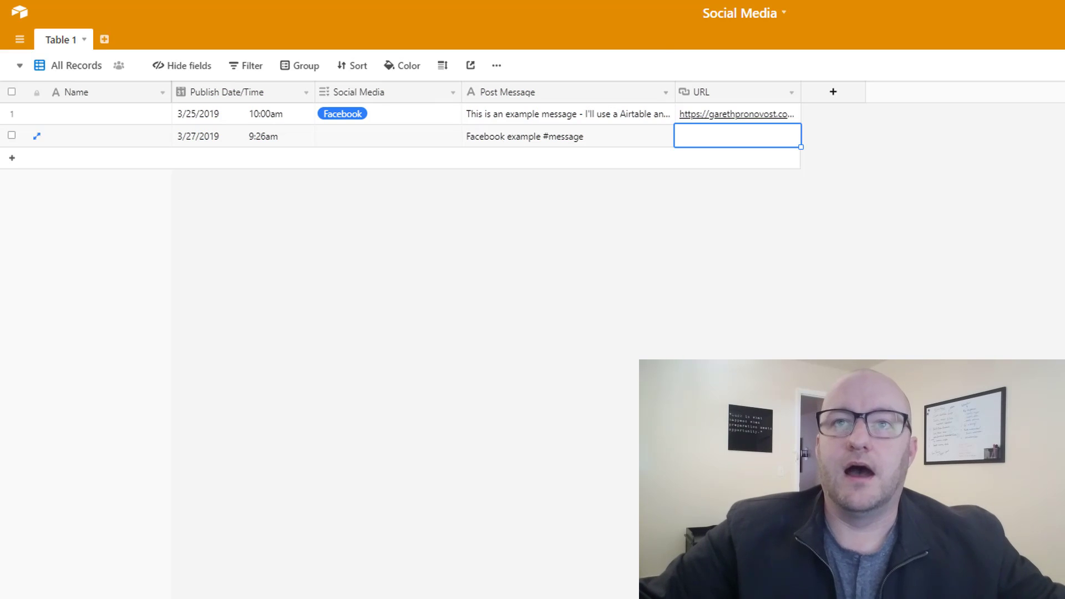
{"action": "key", "text": "ctrl+4"}
{"action": "key", "text": "F11"}
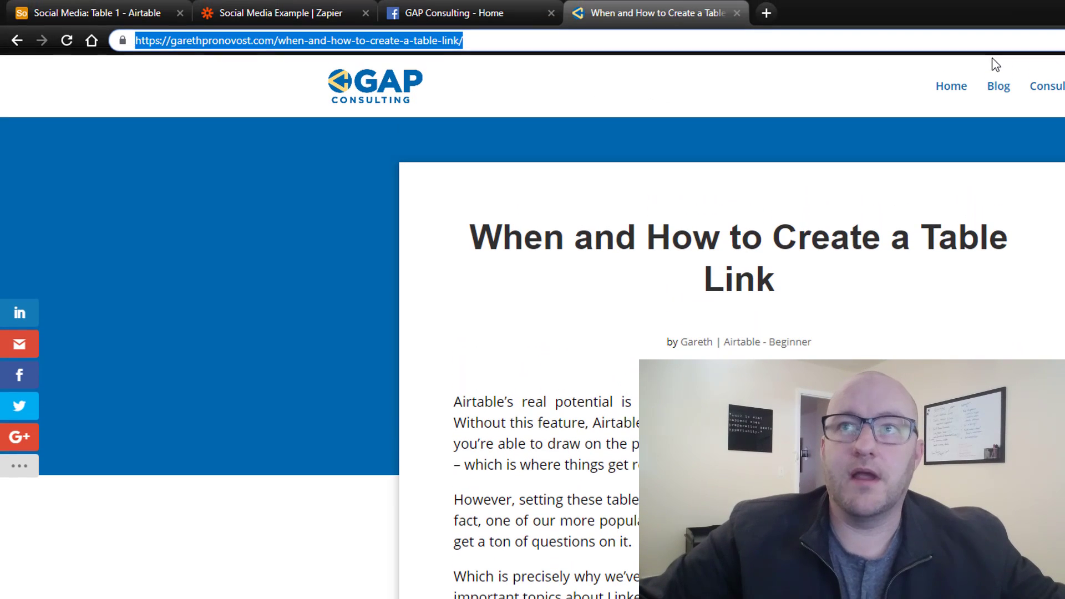
Step: Open the 'How to Automate Document Creation from an Airtable CRM' article and select its URL
{"action": "left_click", "coordinate": [993, 90]}
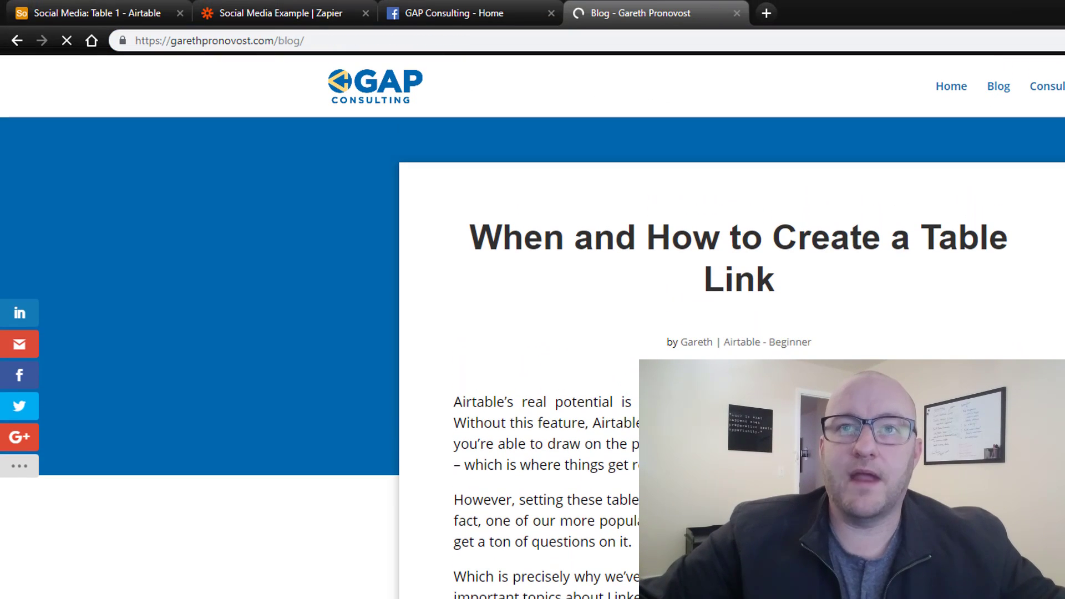
{"action": "scroll", "coordinate": [532, 300], "scroll_direction": "down", "scroll_amount": 4}
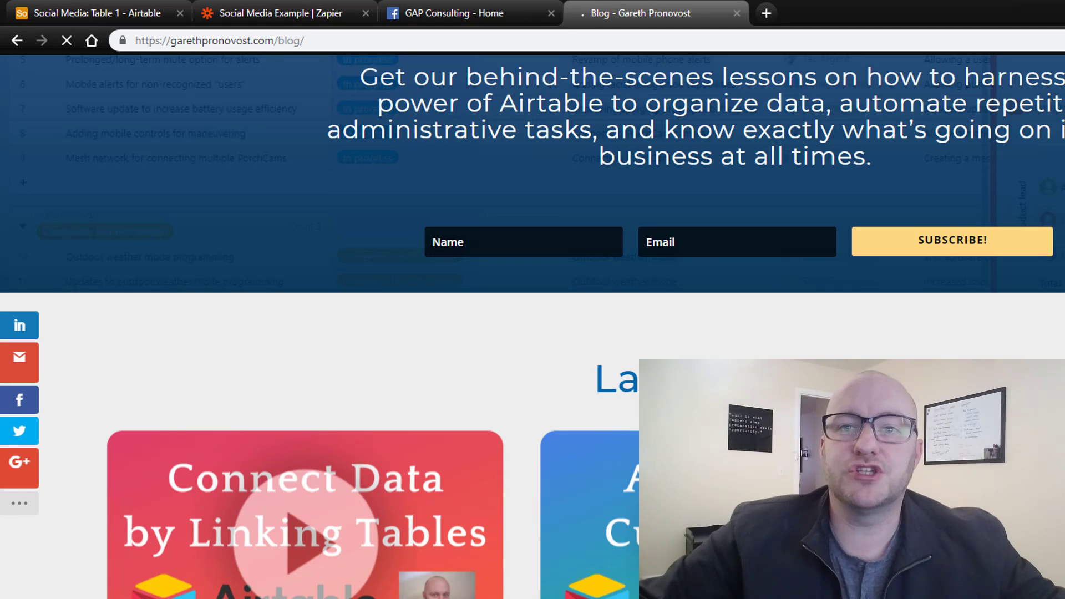
{"action": "left_click", "coordinate": [589, 472]}
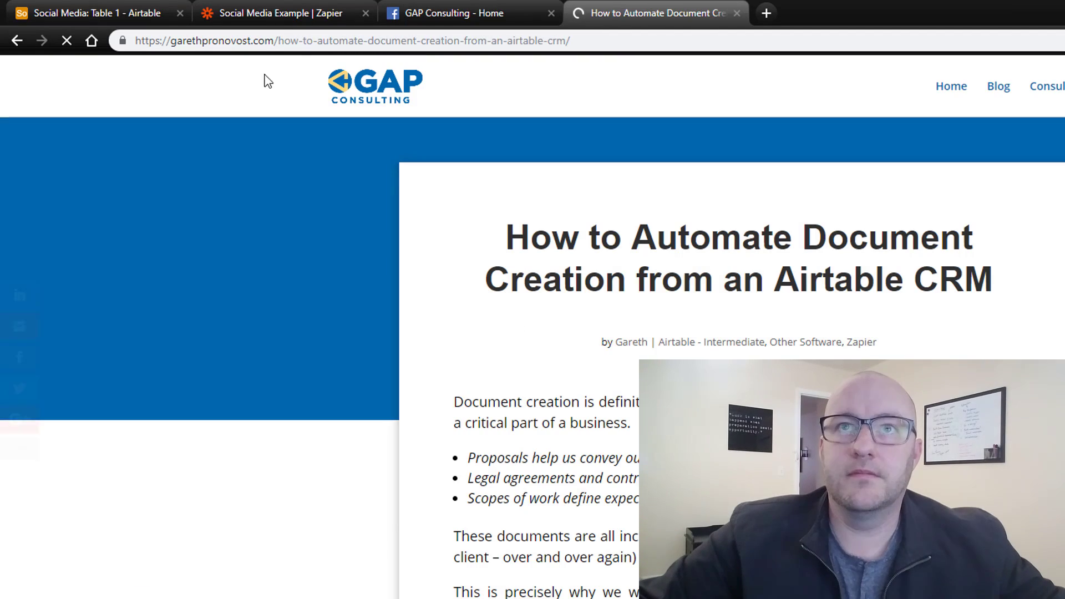
{"action": "left_click", "coordinate": [288, 40]}
{"action": "left_click", "coordinate": [466, 13]}
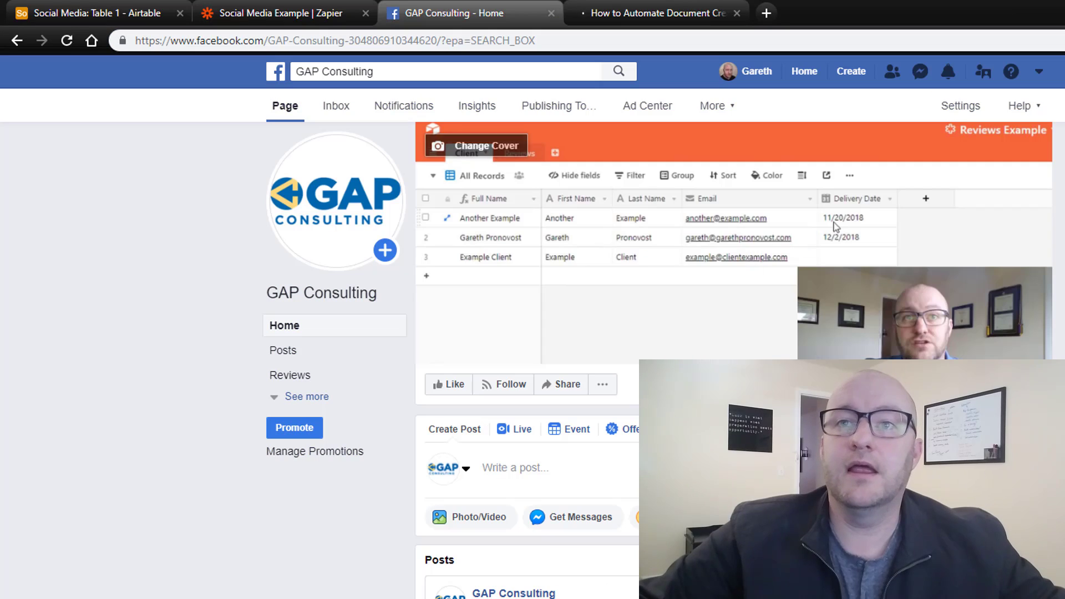
{"action": "left_click", "coordinate": [311, 13]}
Step: Paste the automation article link into record 2's URL cell and tag its Social Media as Facebook
{"action": "left_click", "coordinate": [133, 13]}
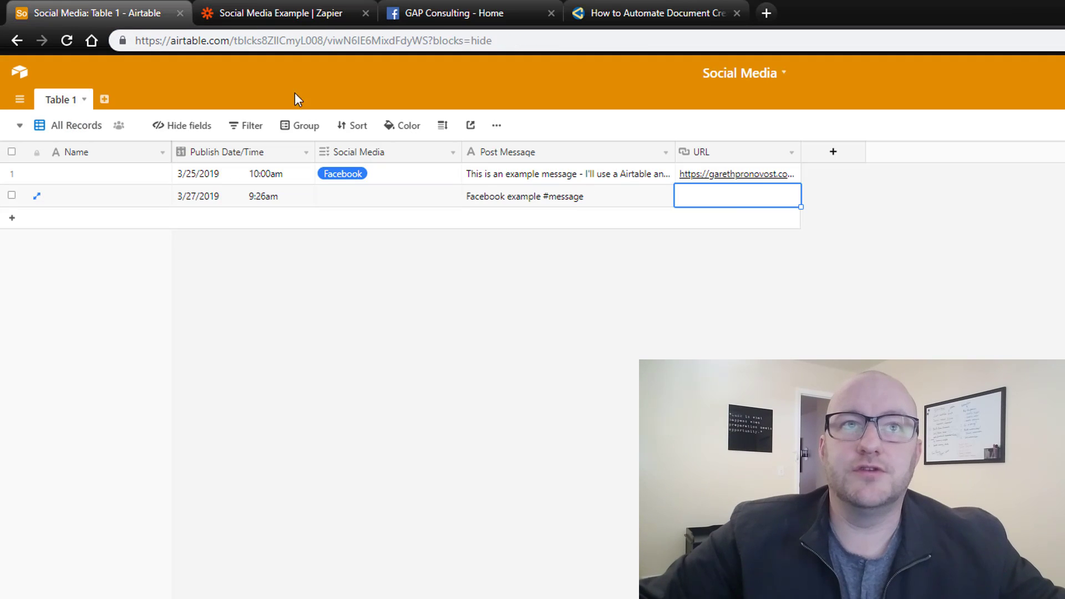
{"action": "key", "text": "ctrl+v"}
{"action": "left_click", "coordinate": [693, 270]}
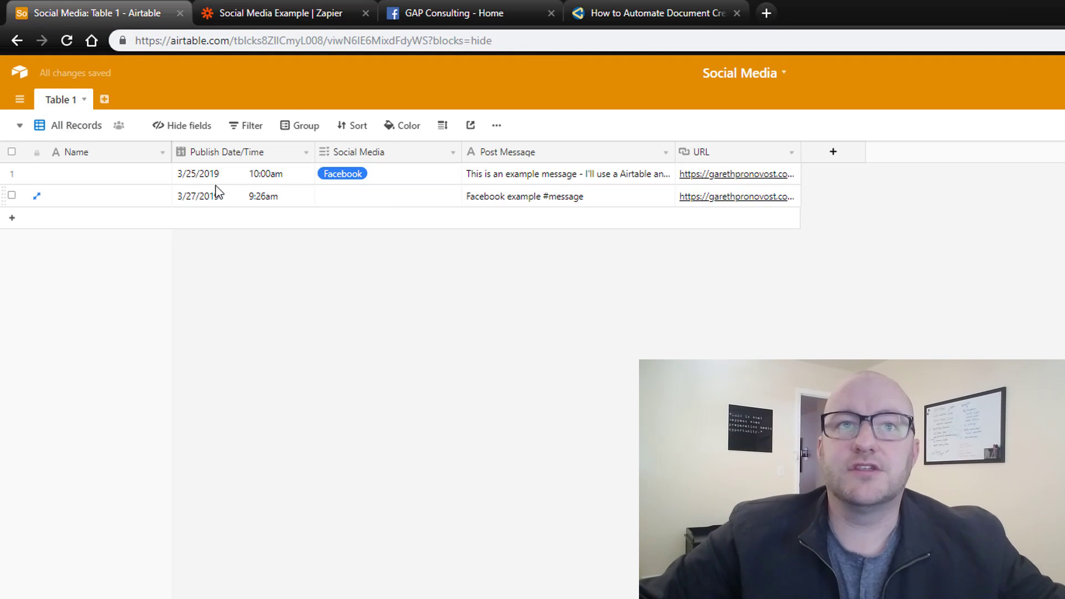
{"action": "left_click", "coordinate": [388, 197]}
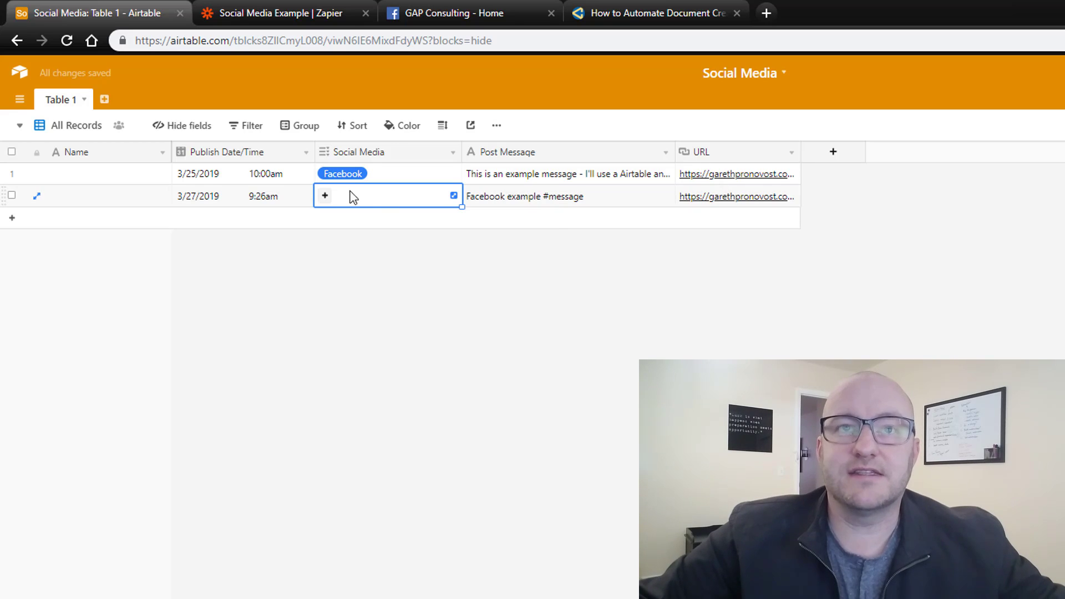
{"action": "left_click", "coordinate": [325, 196]}
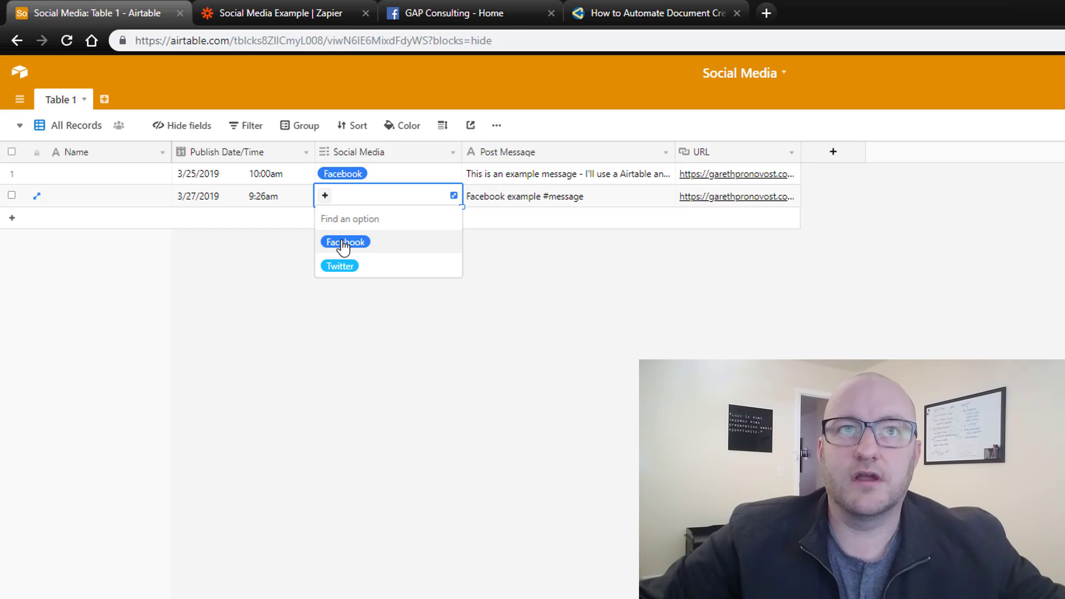
{"action": "left_click", "coordinate": [344, 244]}
{"action": "left_click", "coordinate": [370, 266]}
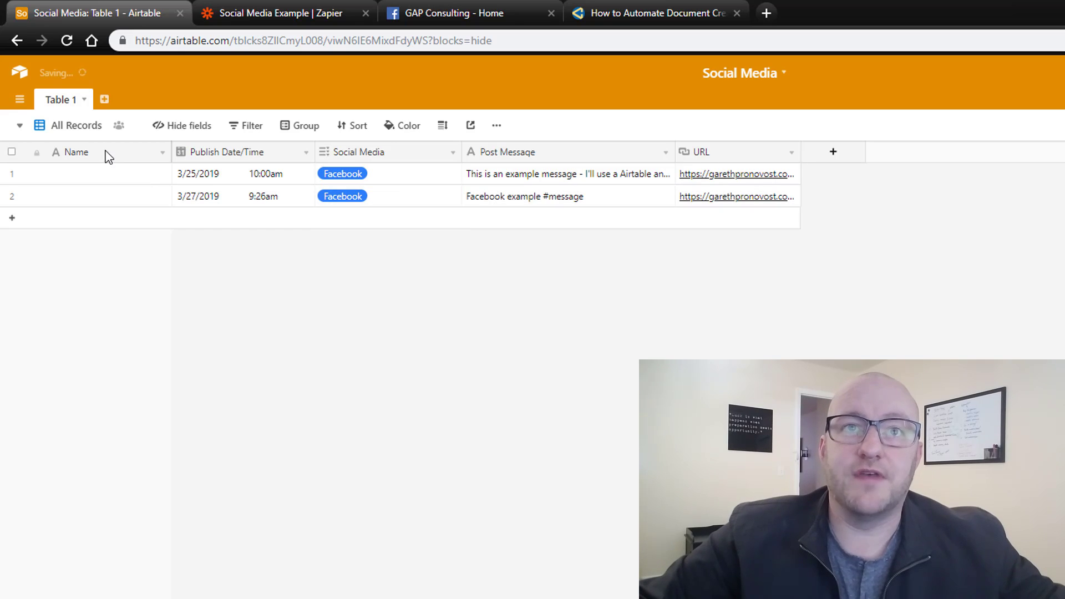
Step: Check record 2 in the Facebook Posts view, then reopen the Zapier trigger's Edit Options
{"action": "left_click", "coordinate": [107, 185]}
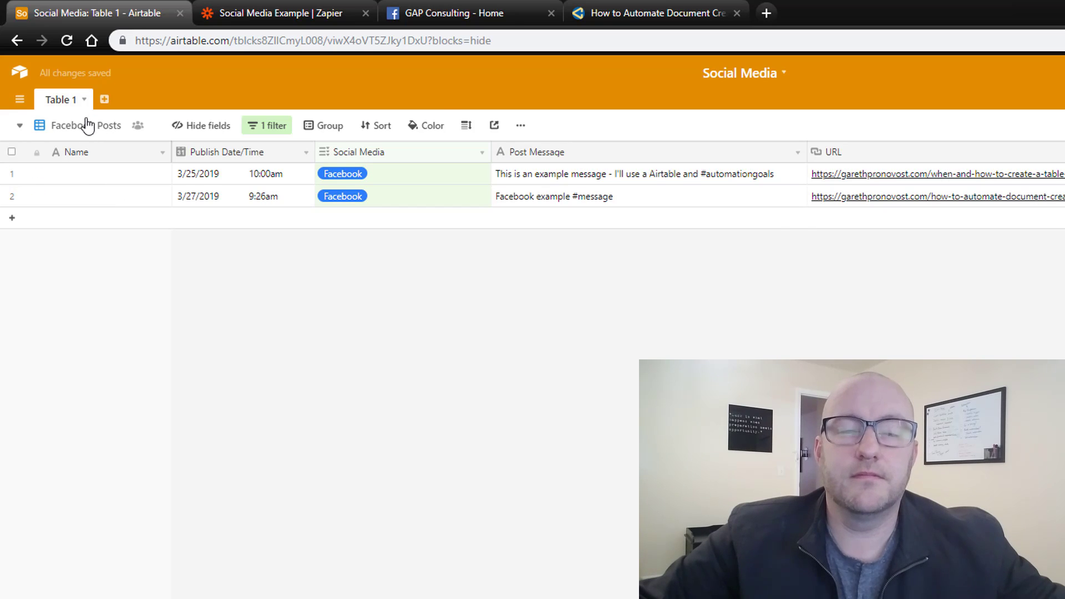
{"action": "left_click", "coordinate": [305, 11]}
{"action": "left_click", "coordinate": [111, 358]}
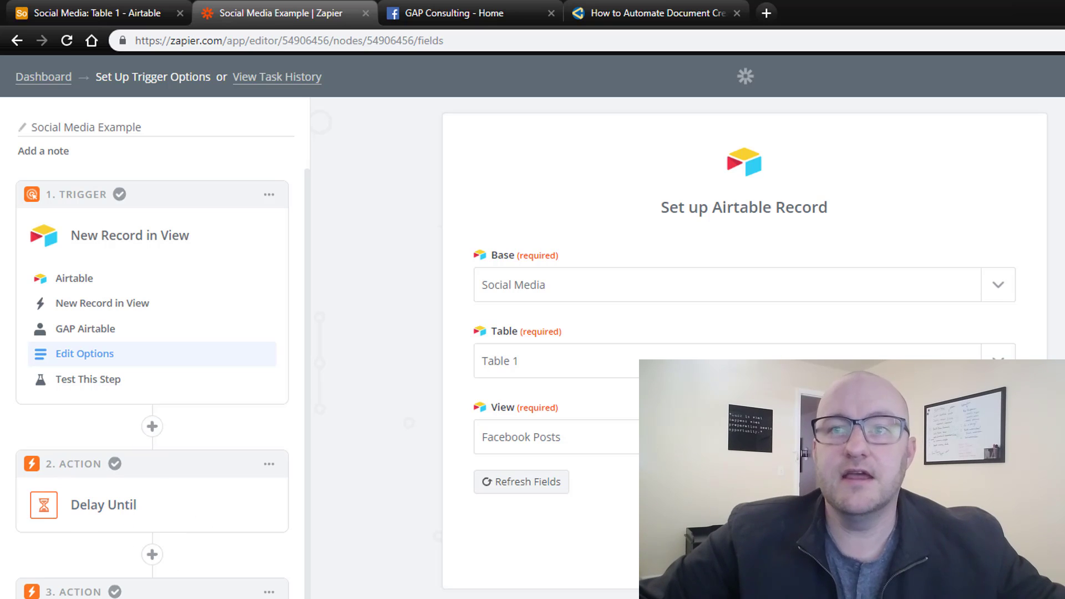
Step: Pull fresh samples and make Record A, 'Facebook example #message' for 2019-03-27, the trigger sample
{"action": "left_click", "coordinate": [111, 381]}
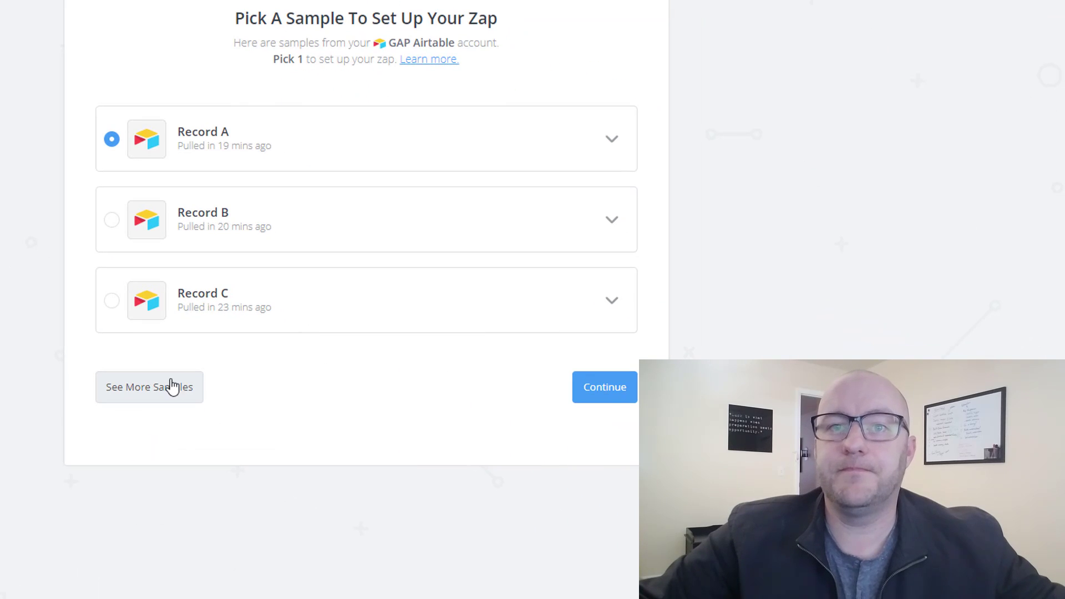
{"action": "left_click", "coordinate": [172, 387]}
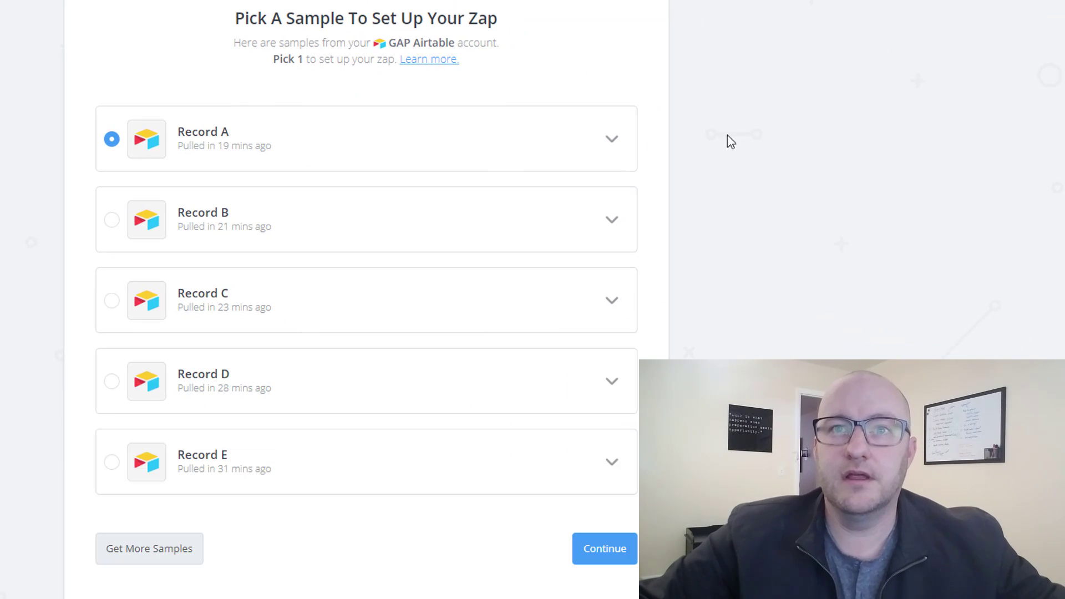
{"action": "scroll", "coordinate": [94, 416], "scroll_direction": "down", "scroll_amount": 1}
{"action": "left_click", "coordinate": [166, 507]}
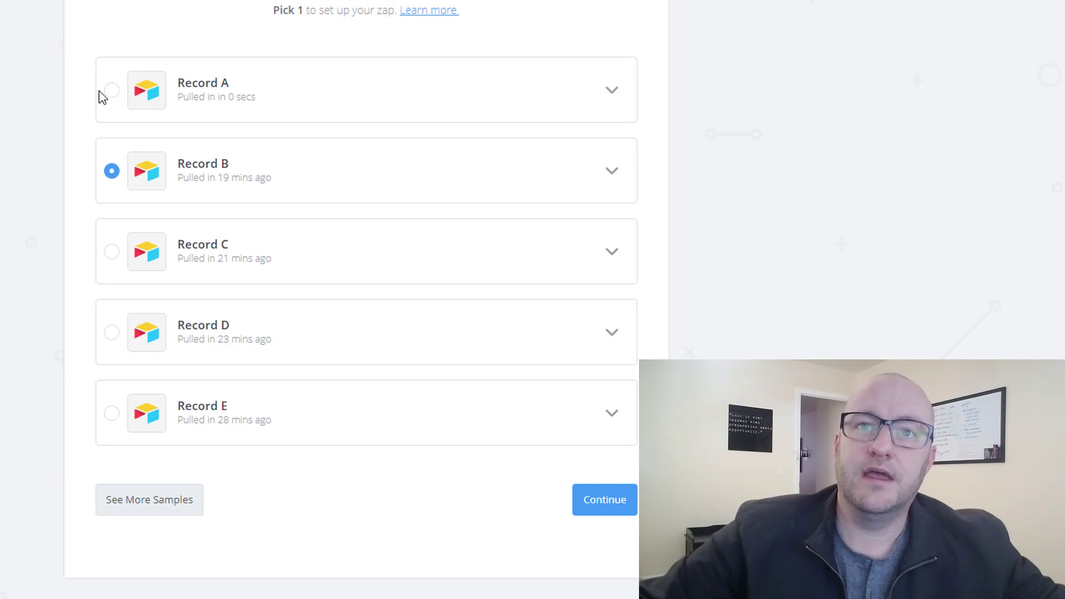
{"action": "left_click", "coordinate": [111, 90]}
{"action": "left_click", "coordinate": [612, 93]}
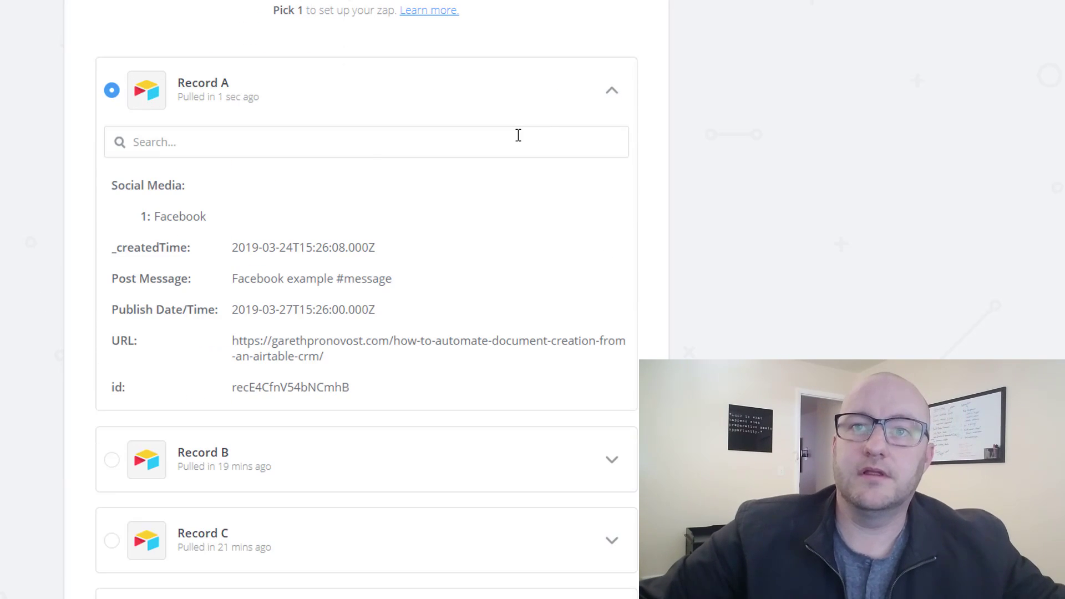
{"action": "scroll", "coordinate": [347, 277], "scroll_direction": "down", "scroll_amount": 2}
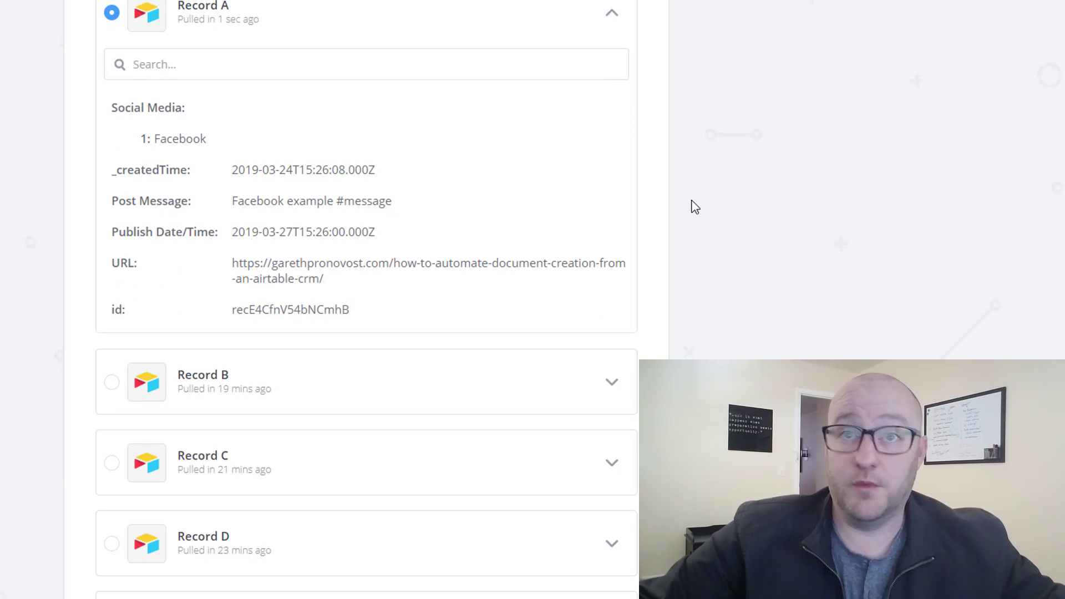
{"action": "scroll", "coordinate": [666, 333], "scroll_direction": "down", "scroll_amount": 5}
{"action": "left_click", "coordinate": [613, 499]}
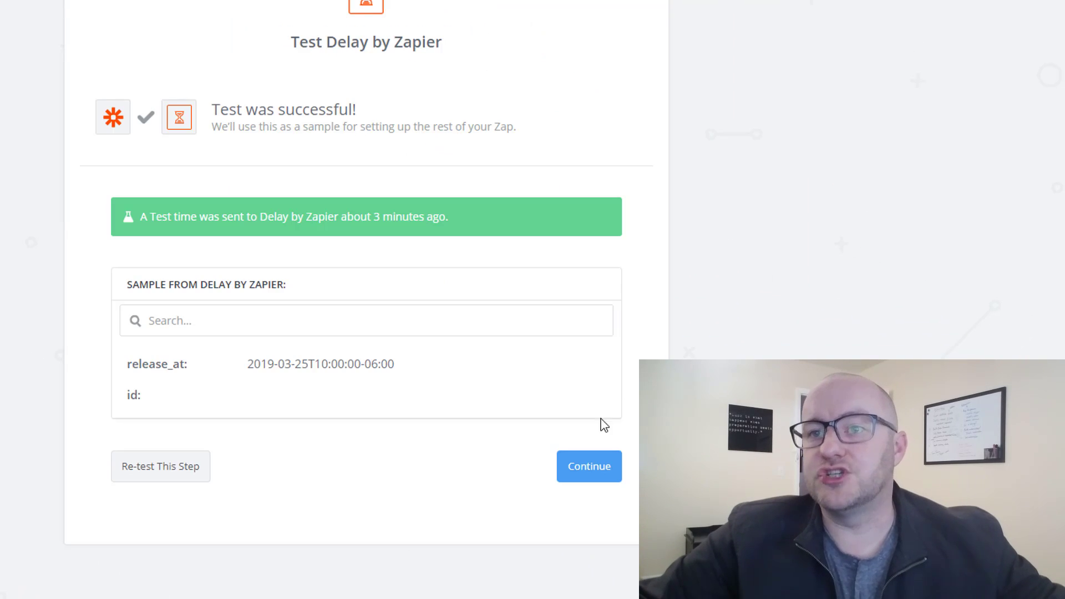
{"action": "left_click", "coordinate": [158, 471]}
{"action": "left_click", "coordinate": [576, 494]}
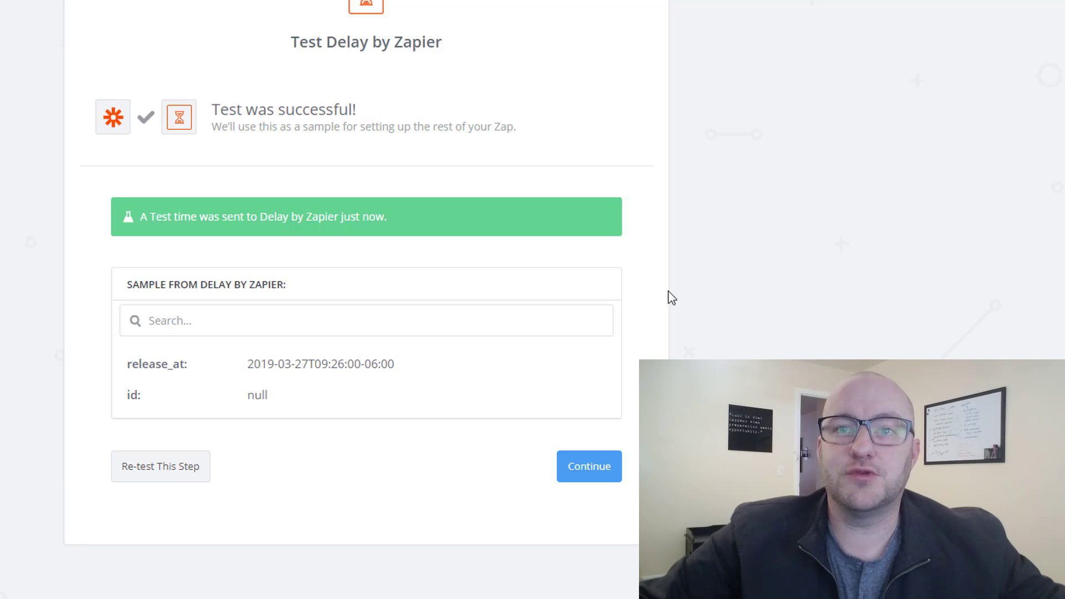
{"action": "left_click_drag", "start_coordinate": [315, 364], "coordinate": [359, 362]}
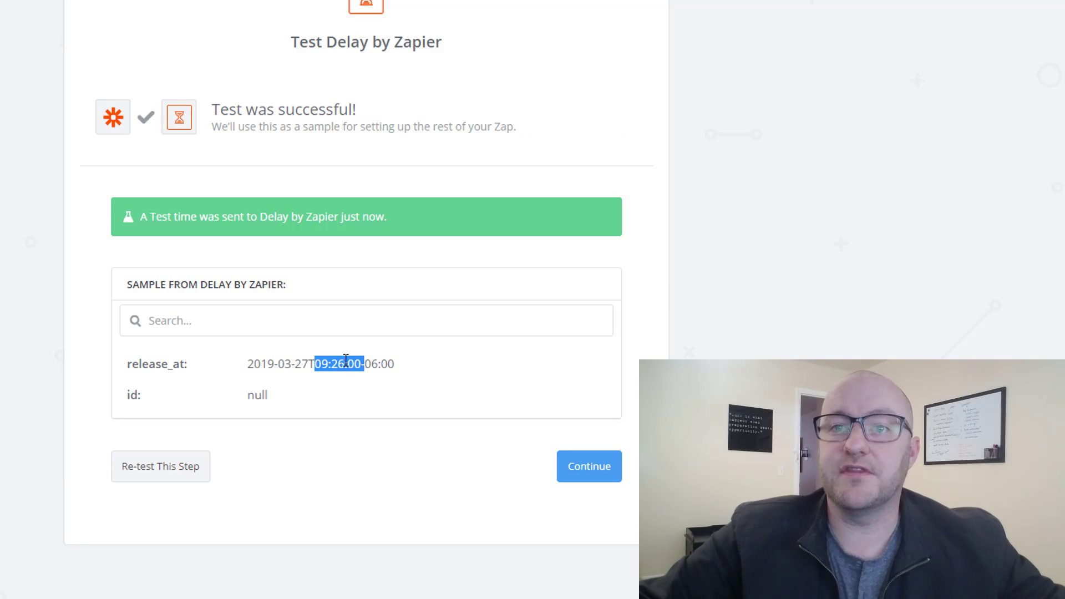
{"action": "left_click", "coordinate": [603, 469]}
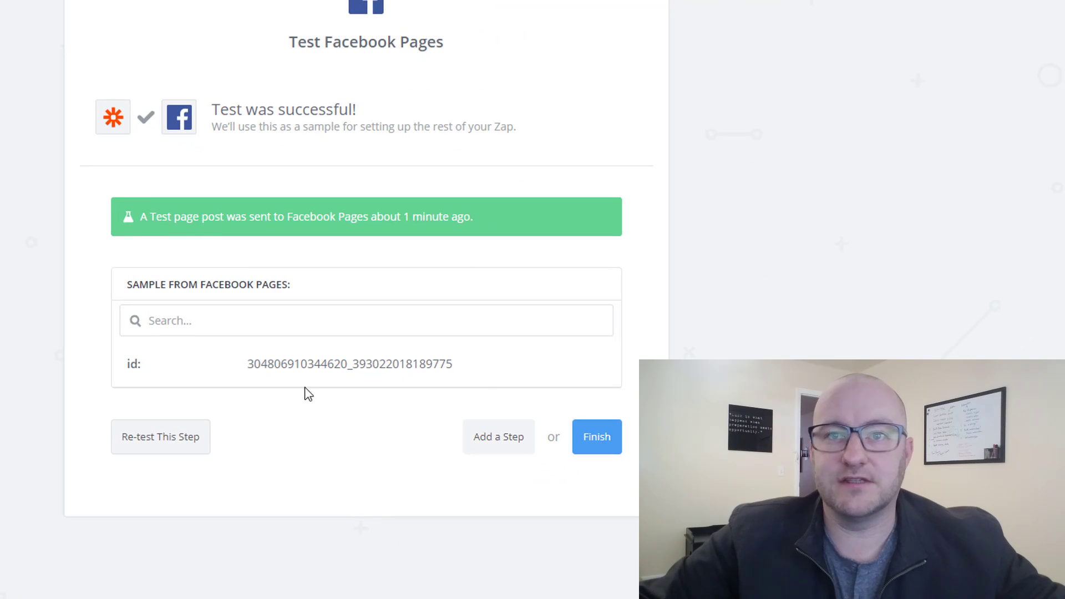
{"action": "left_click", "coordinate": [160, 450]}
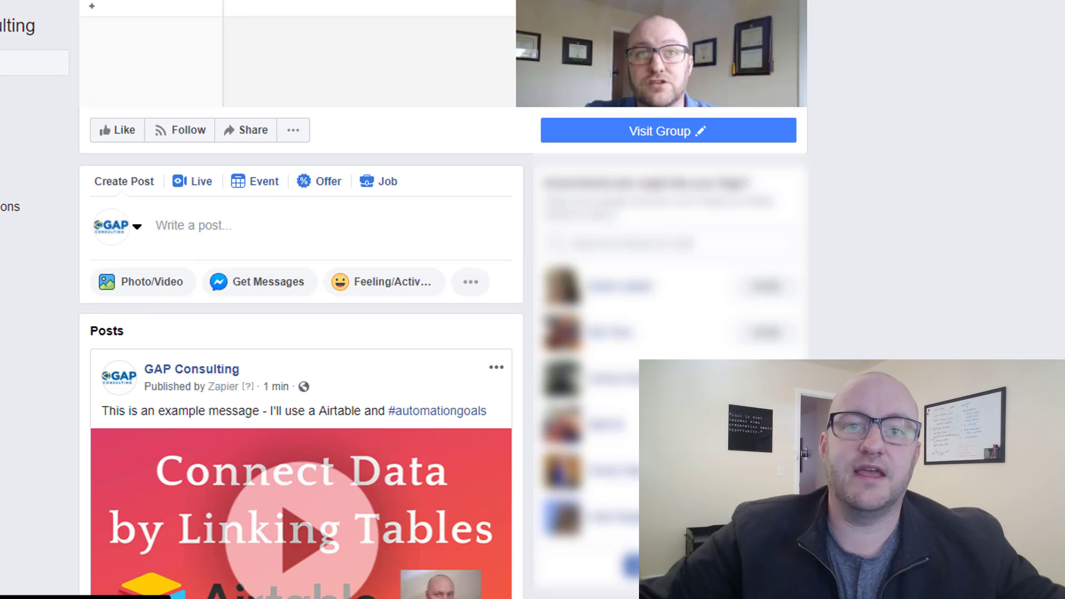
Step: Find the new 'Facebook example #message' post on the GAP Consulting page and open its article link
{"action": "scroll", "coordinate": [300, 299], "scroll_direction": "down", "scroll_amount": 5}
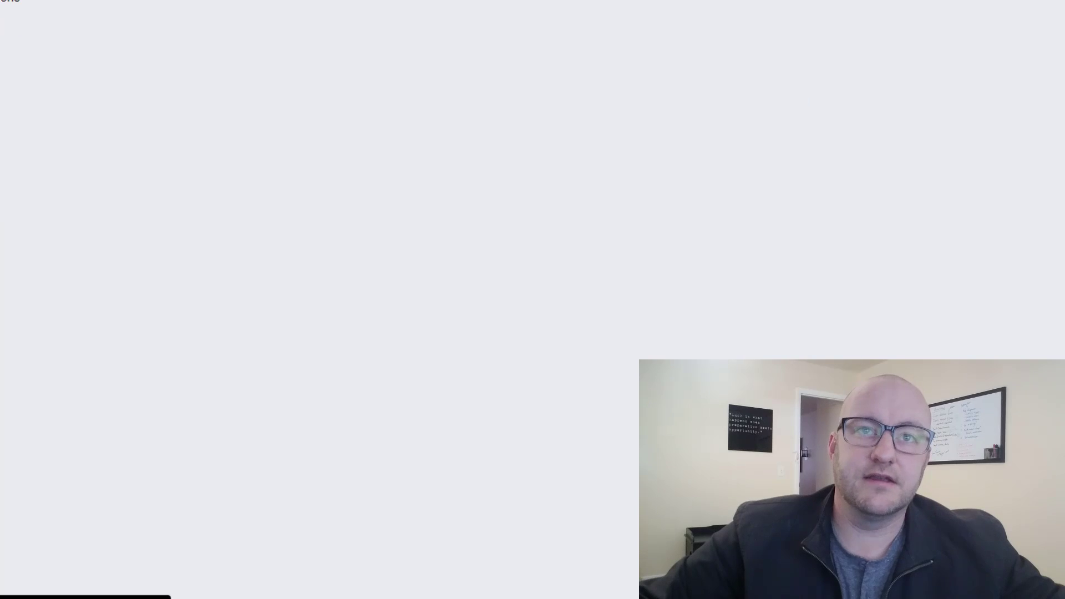
{"action": "scroll", "coordinate": [215, 335], "scroll_direction": "up", "scroll_amount": 4}
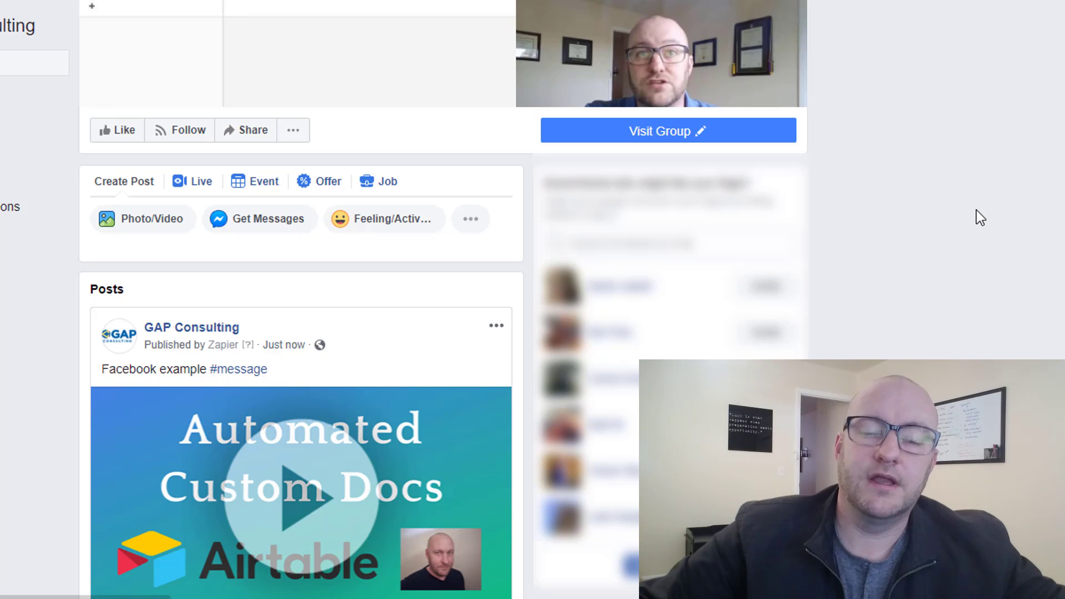
{"action": "scroll", "coordinate": [972, 209], "scroll_direction": "down", "scroll_amount": 1}
{"action": "scroll", "coordinate": [970, 210], "scroll_direction": "down", "scroll_amount": 4}
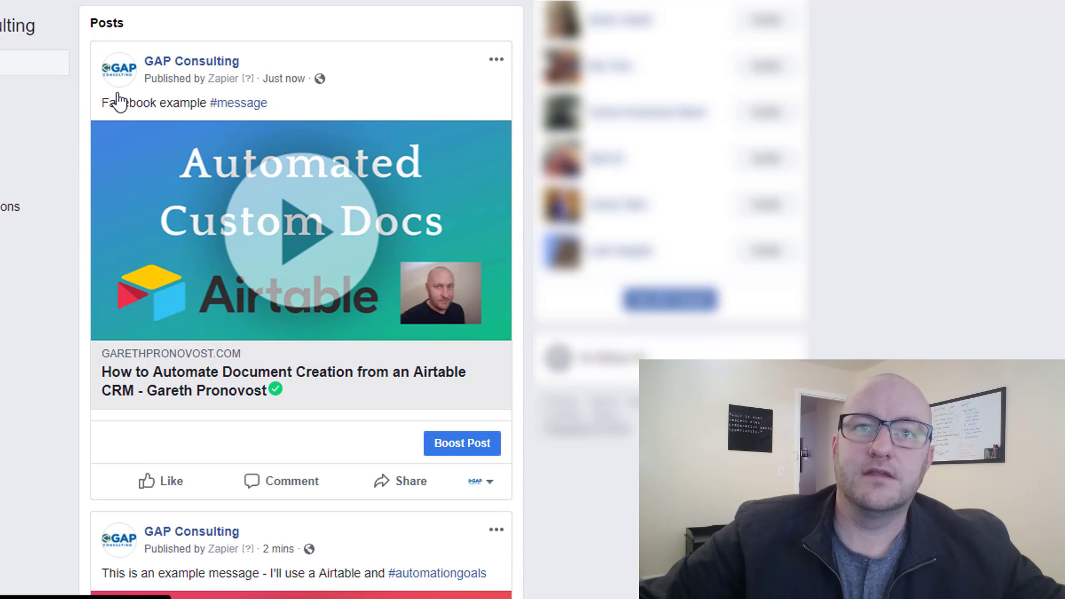
{"action": "scroll", "coordinate": [145, 152], "scroll_direction": "up", "scroll_amount": 1}
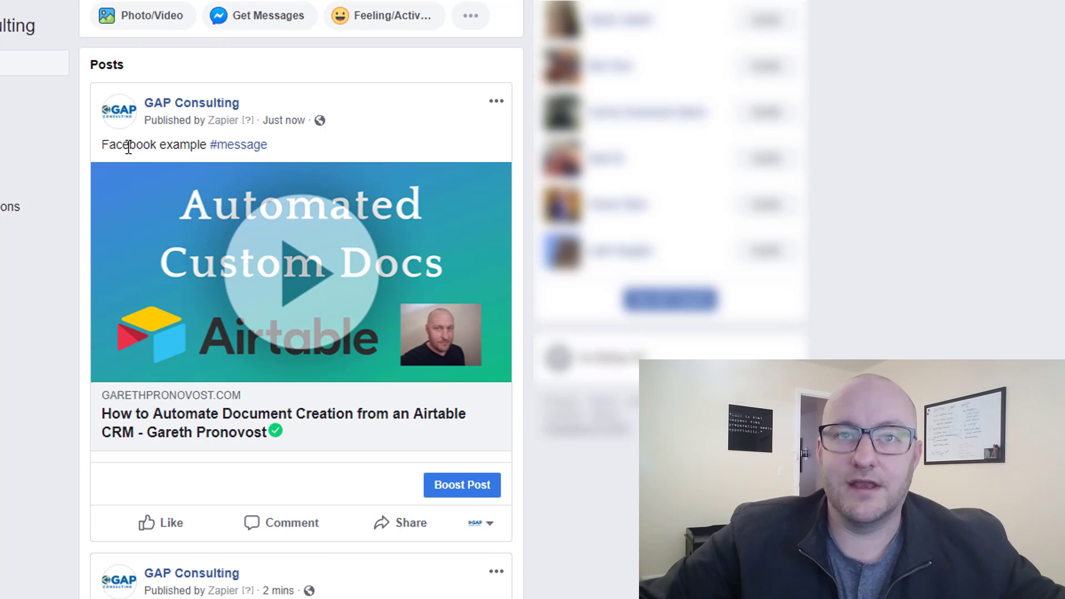
{"action": "left_click", "coordinate": [302, 276]}
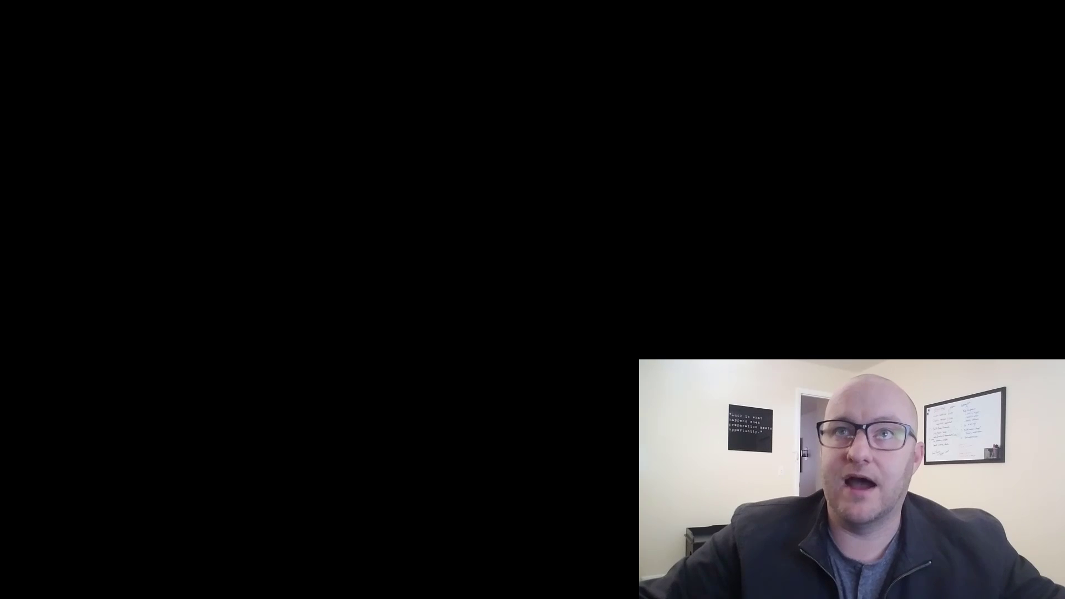